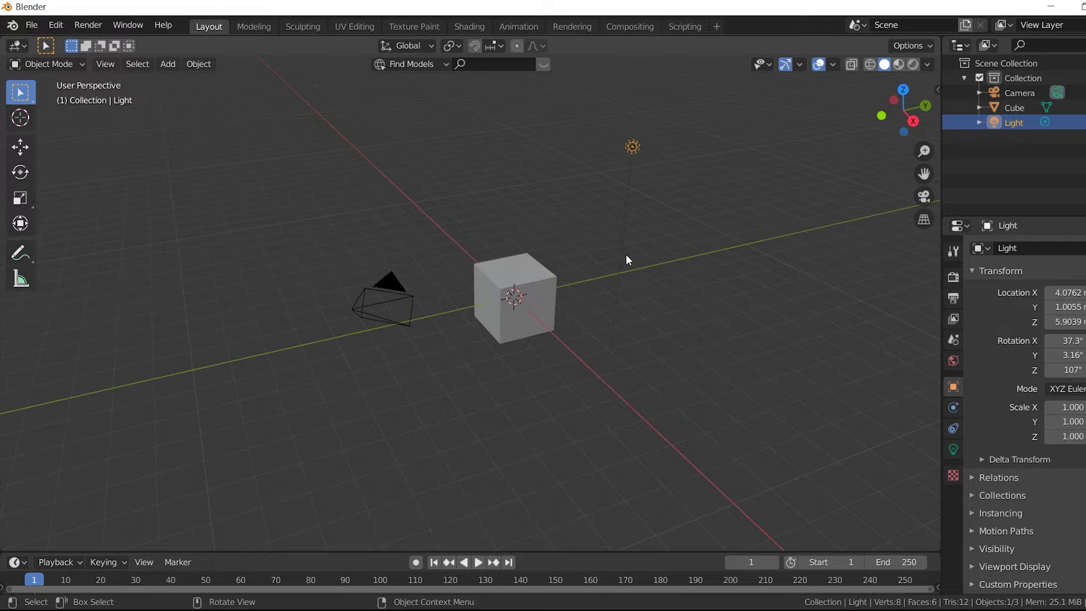
Load the Sketchfab site and start a 'car' model search.
{"action": "mouse_move", "coordinate": [626, 259]}
{"action": "middle_mouse_down"}
{"action": "mouse_move", "coordinate": [671, 270]}
{"action": "mouse_move", "coordinate": [599, 267]}
{"action": "mouse_move", "coordinate": [656, 266]}
{"action": "middle_mouse_up"}
{"action": "scroll", "coordinate": [630, 260], "scroll_direction": "down", "scroll_amount": 2}
{"action": "scroll", "coordinate": [623, 267], "scroll_direction": "up", "scroll_amount": 1}
{"action": "scroll", "coordinate": [666, 282], "scroll_direction": "up", "scroll_amount": 1}
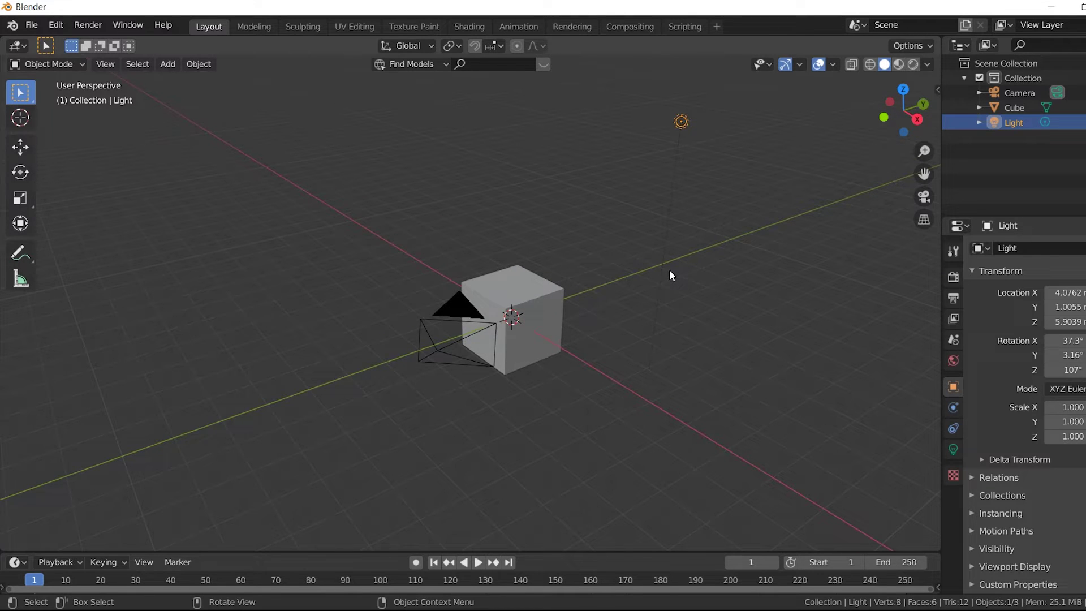
{"action": "middle_click_drag", "start_coordinate": [670, 275], "coordinate": [651, 286]}
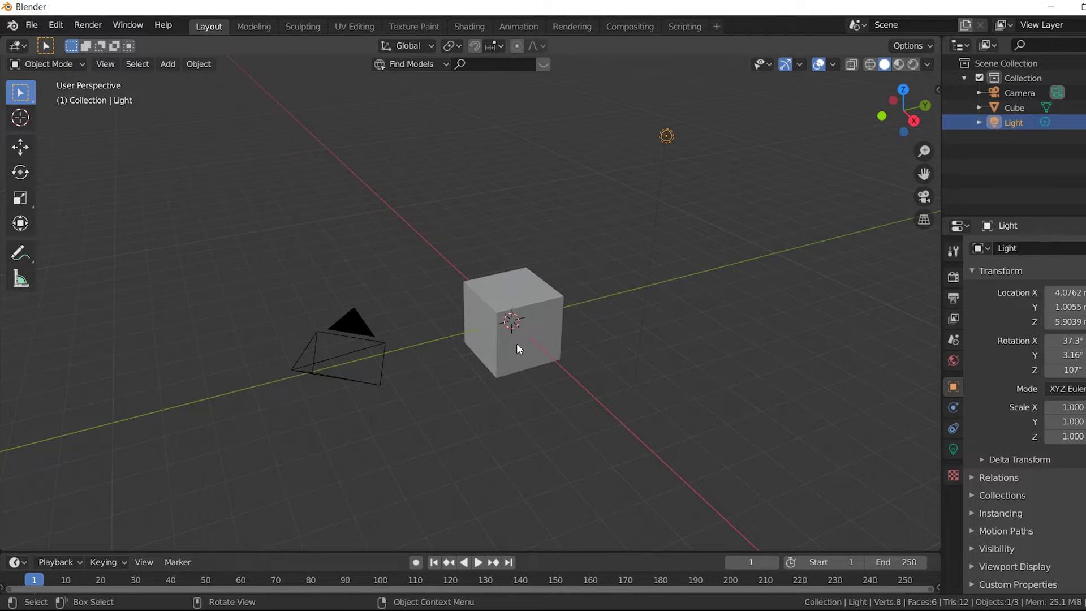
{"action": "scroll", "coordinate": [531, 309], "scroll_direction": "down", "scroll_amount": 1}
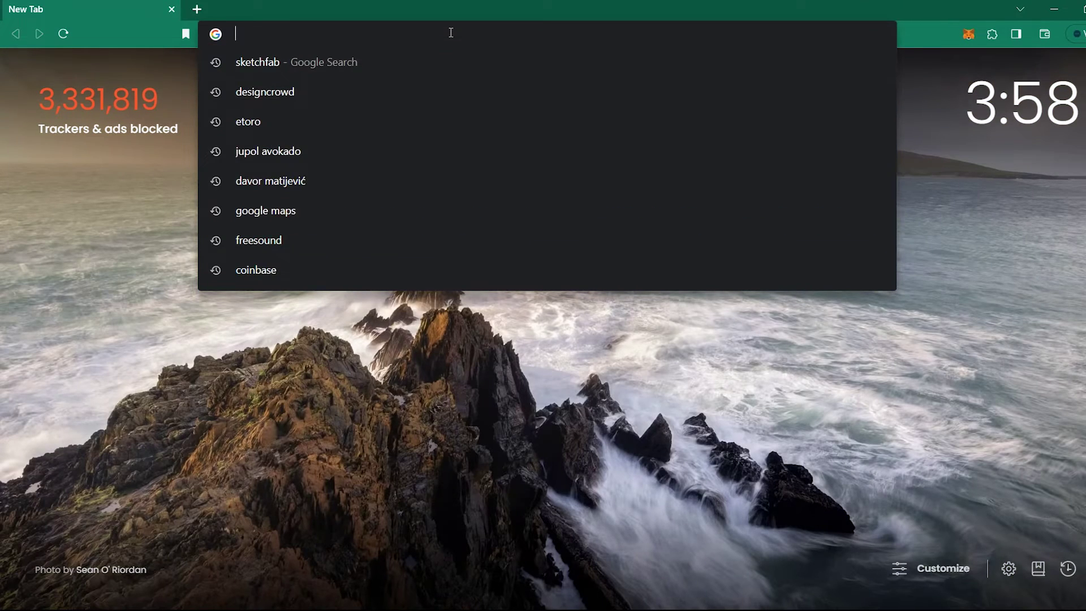
{"action": "type", "text": "ske"}
{"action": "key", "text": "Return"}
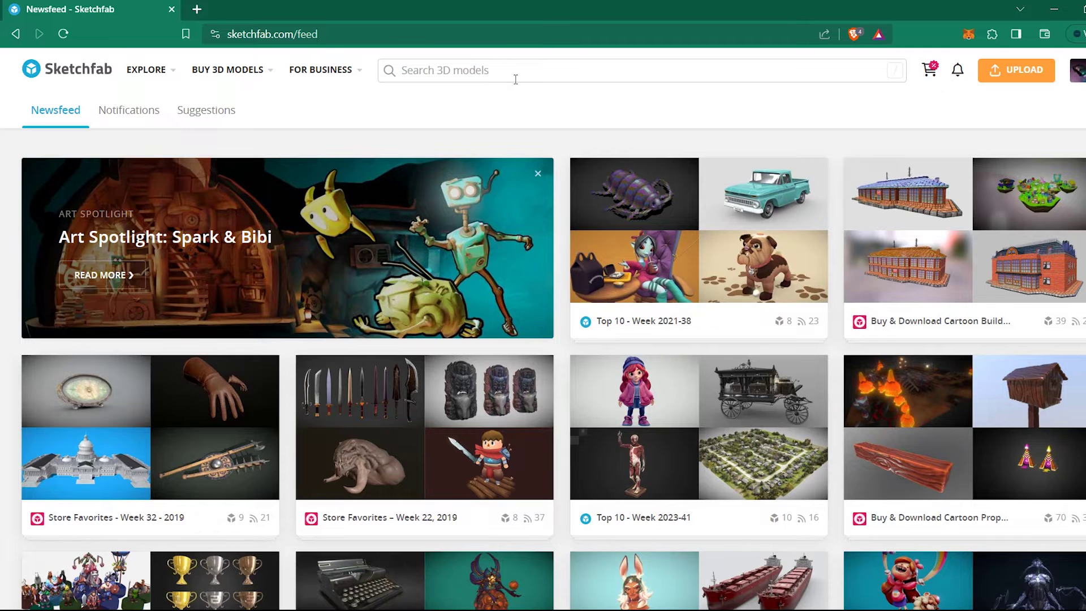
{"action": "left_click", "coordinate": [515, 79]}
{"action": "type", "text": "car"}
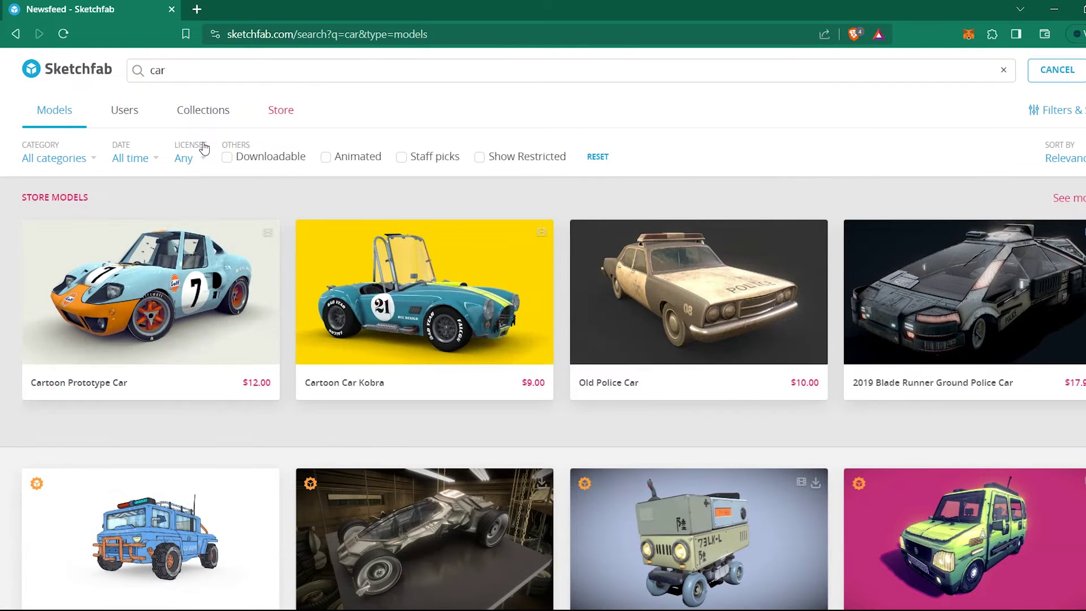
Filter results to CC BY-NC-ND and open the Dodge Challenger - Muscle Car (Low-Poly) page.
{"action": "left_click", "coordinate": [194, 163]}
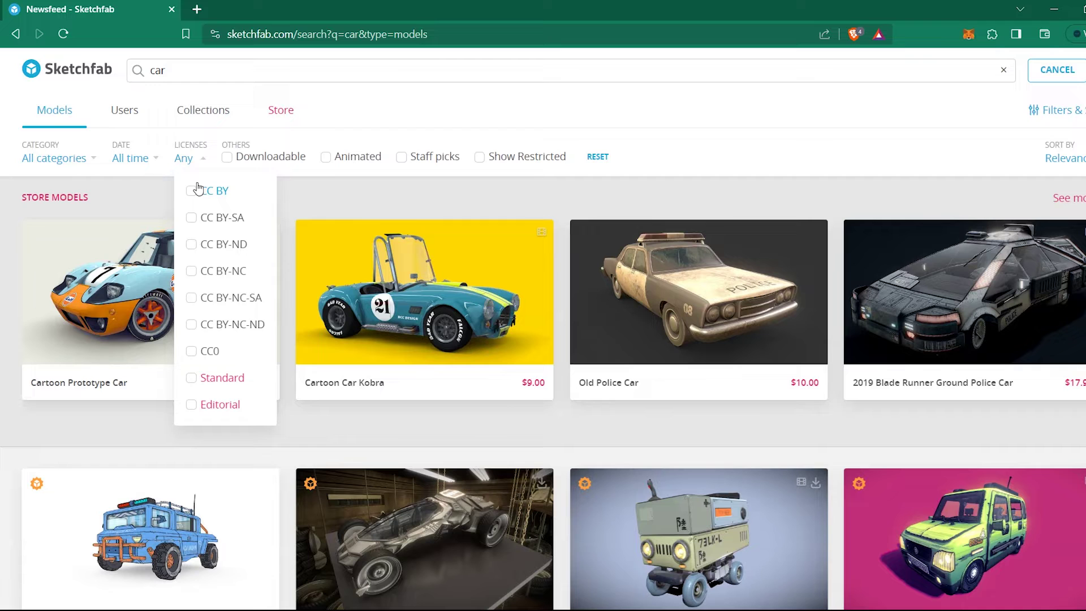
{"action": "left_click", "coordinate": [227, 329]}
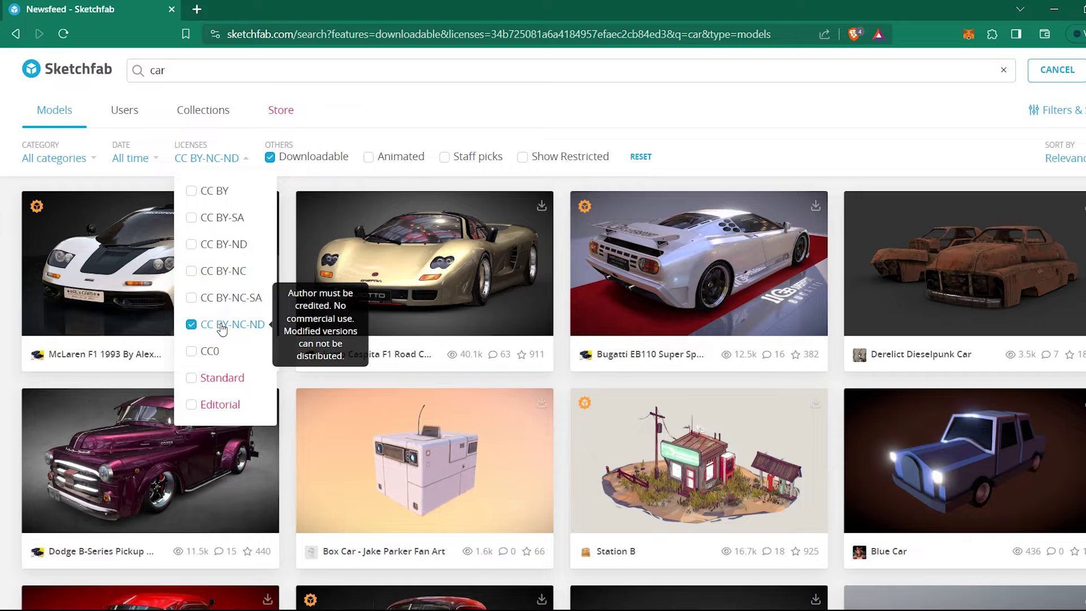
{"action": "left_click", "coordinate": [4, 382]}
{"action": "scroll", "coordinate": [691, 266], "scroll_direction": "down", "scroll_amount": 3}
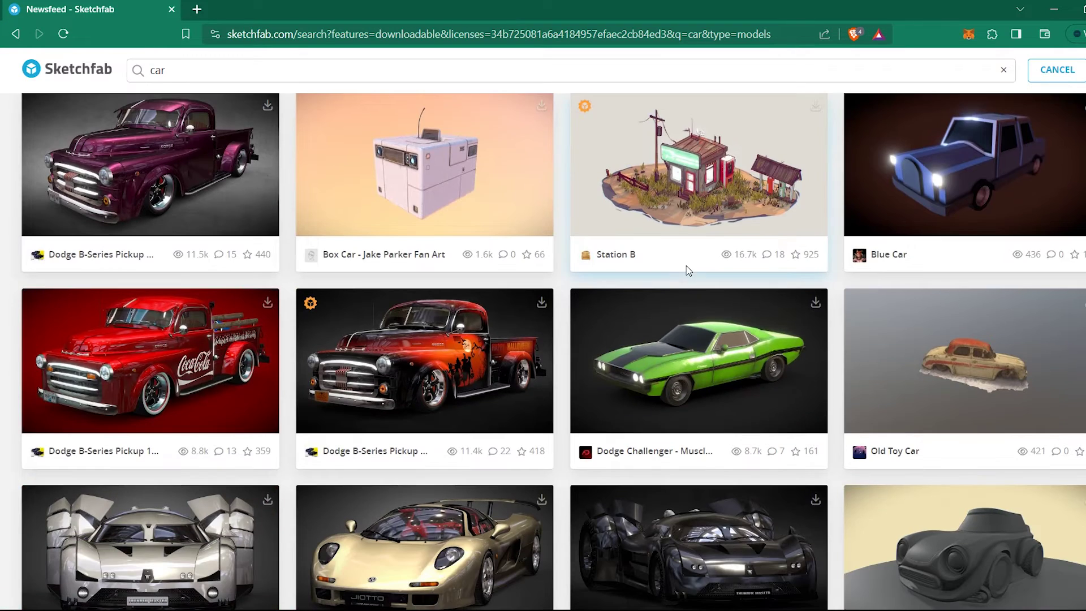
{"action": "scroll", "coordinate": [683, 266], "scroll_direction": "down", "scroll_amount": 4}
{"action": "scroll", "coordinate": [684, 265], "scroll_direction": "down", "scroll_amount": 3}
{"action": "scroll", "coordinate": [686, 264], "scroll_direction": "down", "scroll_amount": 3}
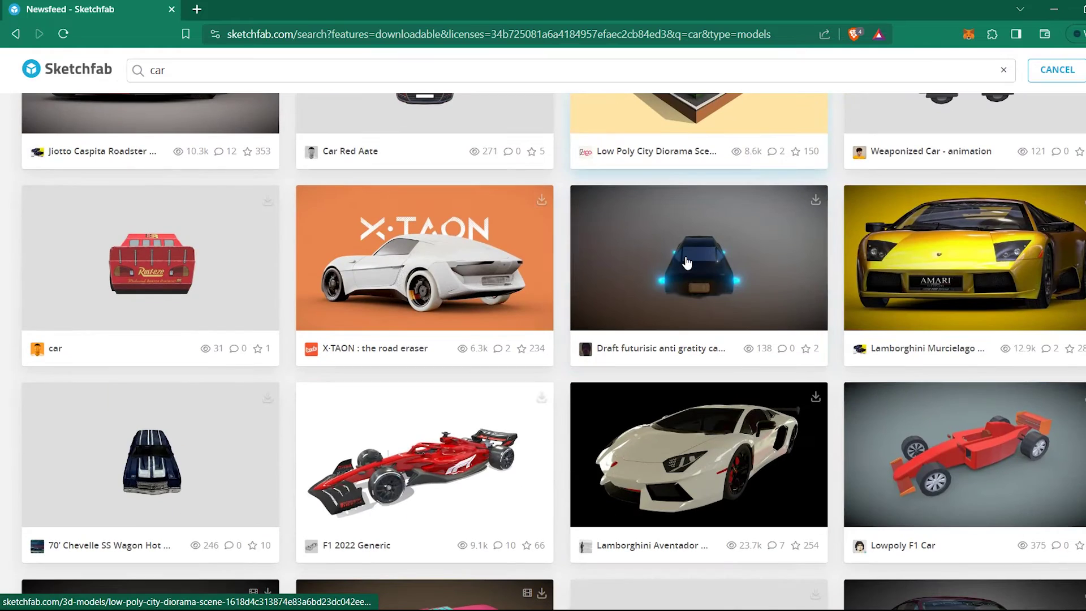
{"action": "scroll", "coordinate": [687, 263], "scroll_direction": "down", "scroll_amount": 4}
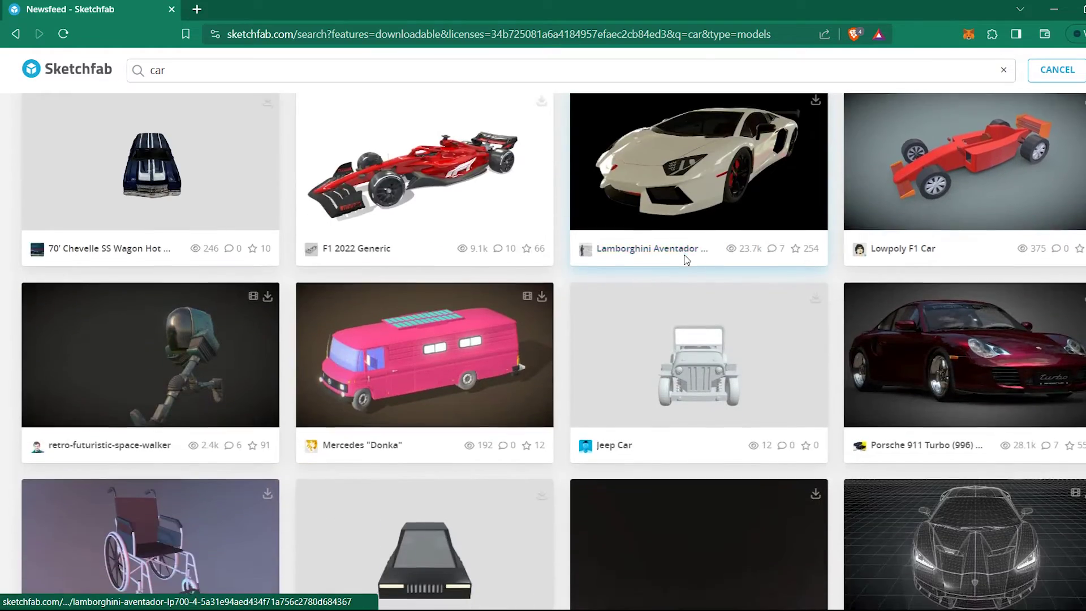
{"action": "scroll", "coordinate": [689, 262], "scroll_direction": "down", "scroll_amount": 5}
{"action": "left_click", "coordinate": [692, 260]}
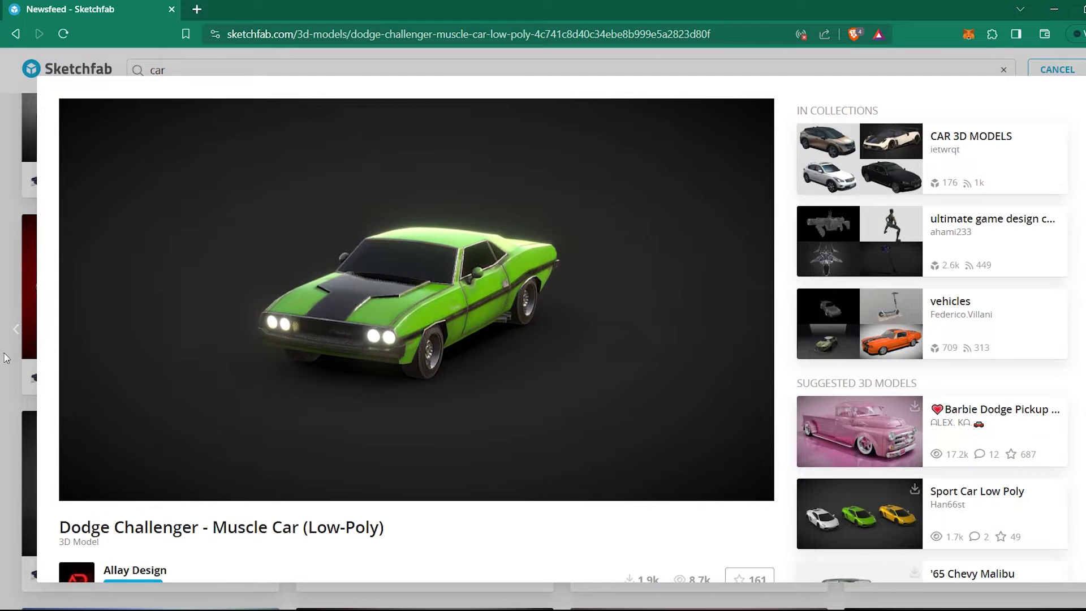
{"action": "scroll", "coordinate": [386, 535], "scroll_direction": "down", "scroll_amount": 1}
{"action": "scroll", "coordinate": [386, 535], "scroll_direction": "down", "scroll_amount": 3}
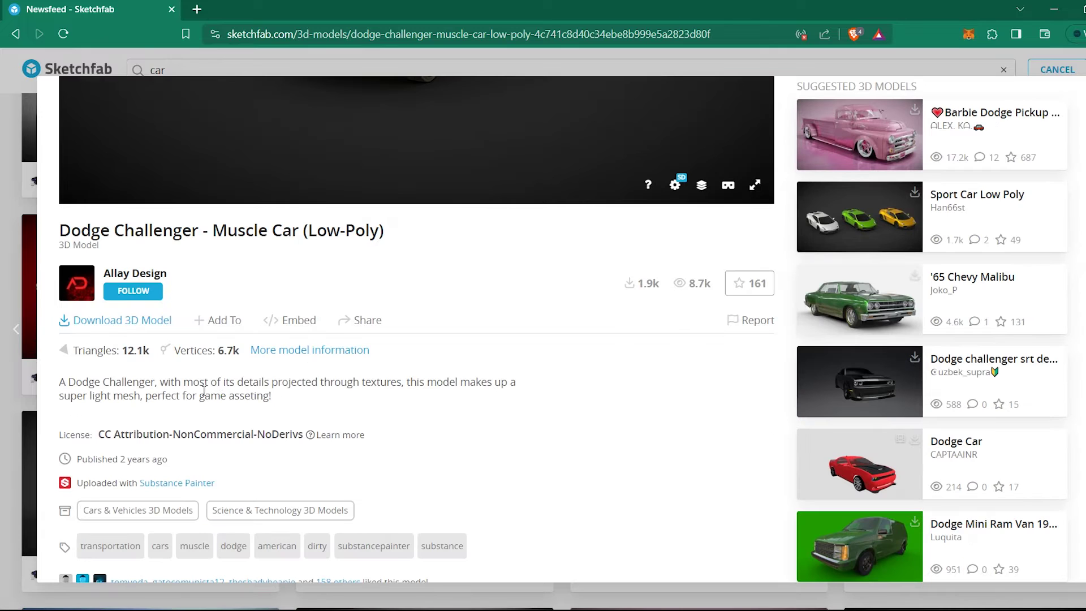
{"action": "left_click", "coordinate": [117, 327]}
{"action": "scroll", "coordinate": [652, 338], "scroll_direction": "down", "scroll_amount": 2}
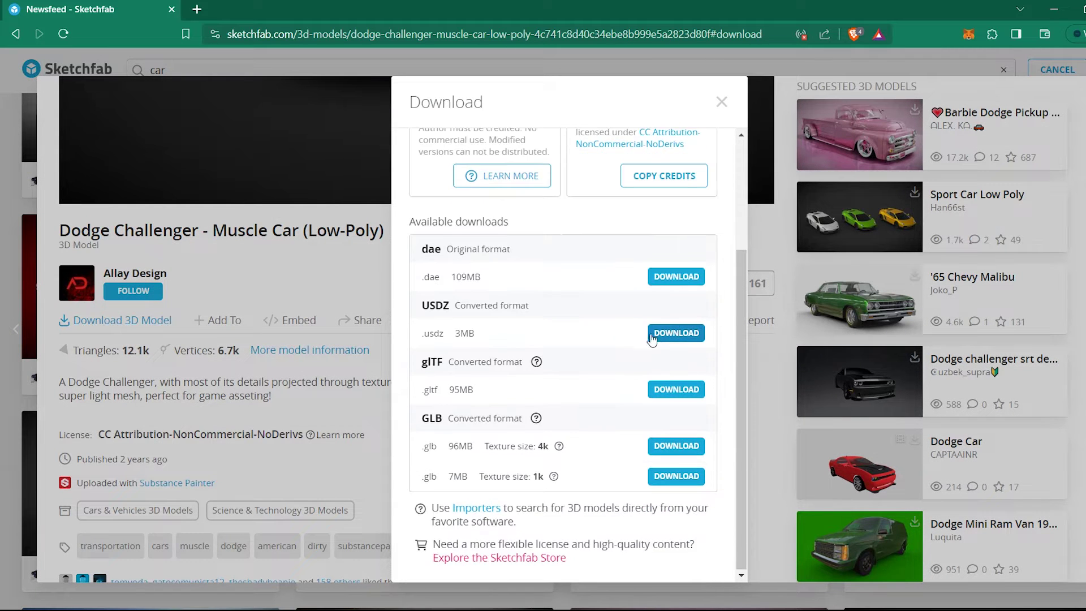
{"action": "scroll", "coordinate": [652, 337], "scroll_direction": "up", "scroll_amount": 2}
{"action": "scroll", "coordinate": [483, 244], "scroll_direction": "down", "scroll_amount": 2}
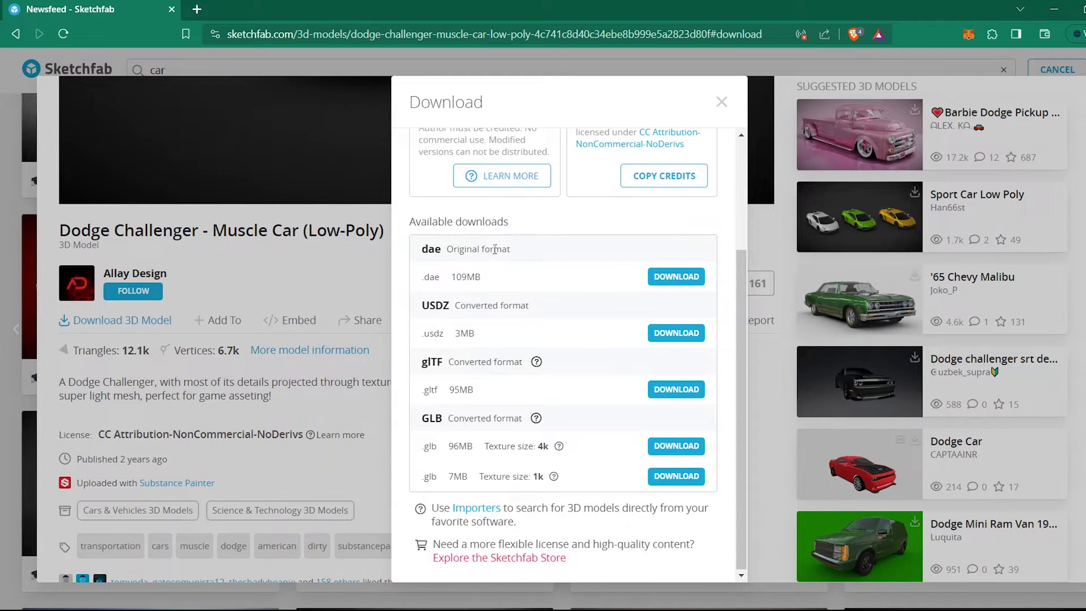
{"action": "scroll", "coordinate": [571, 418], "scroll_direction": "up", "scroll_amount": 2}
{"action": "scroll", "coordinate": [477, 368], "scroll_direction": "down", "scroll_amount": 2}
Open the '65 Chevy Malibu page and download its original blend file as 65-chevy-malibu.zip.
{"action": "left_click", "coordinate": [722, 102]}
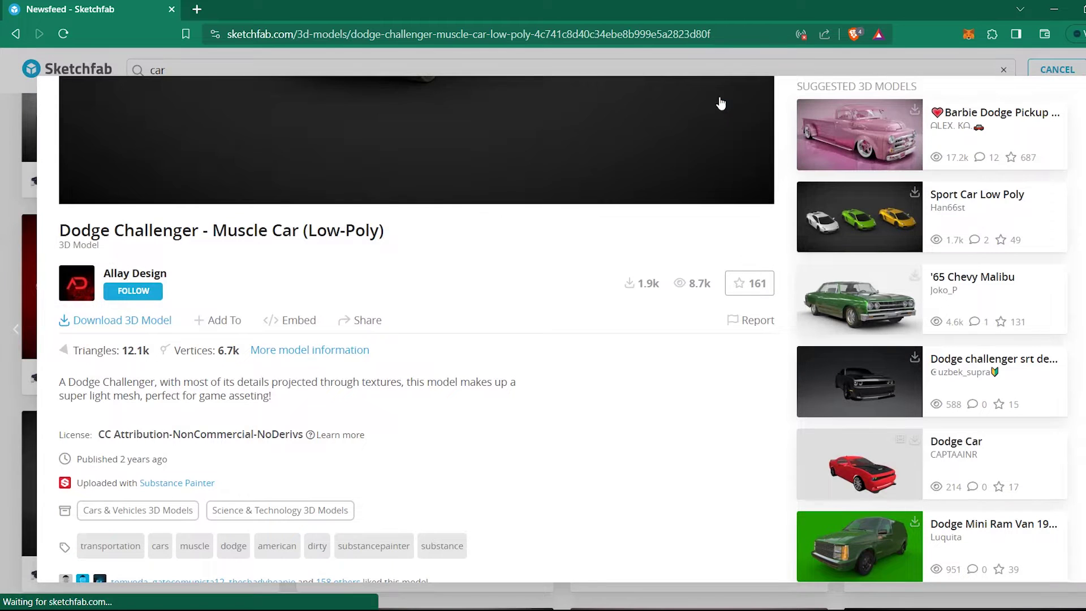
{"action": "scroll", "coordinate": [951, 237], "scroll_direction": "down", "scroll_amount": 2}
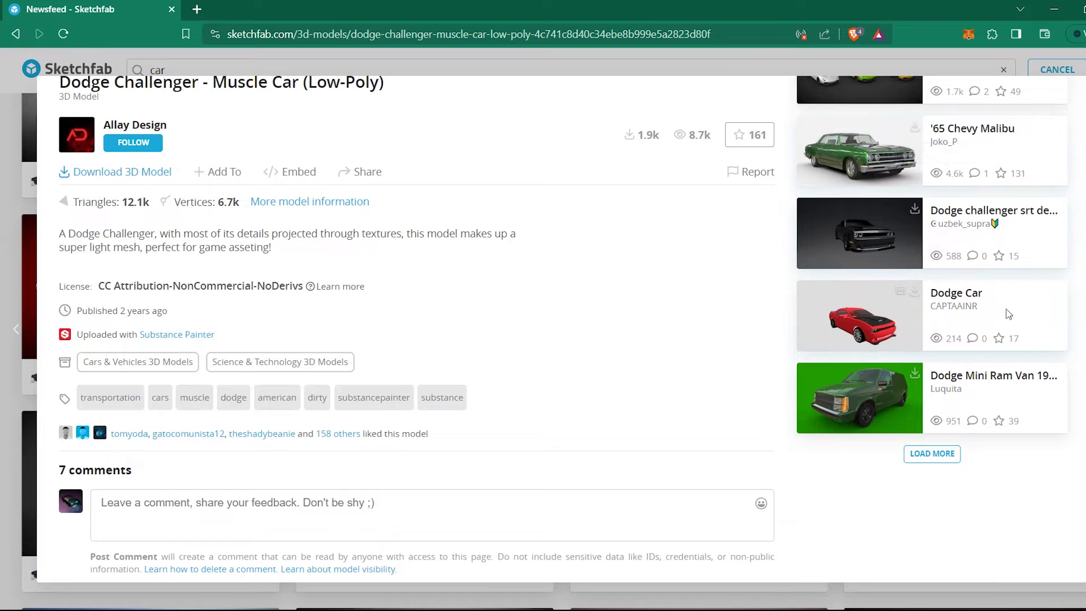
{"action": "scroll", "coordinate": [999, 313], "scroll_direction": "up", "scroll_amount": 2}
{"action": "scroll", "coordinate": [999, 314], "scroll_direction": "down", "scroll_amount": 2}
{"action": "scroll", "coordinate": [1001, 312], "scroll_direction": "up", "scroll_amount": 2}
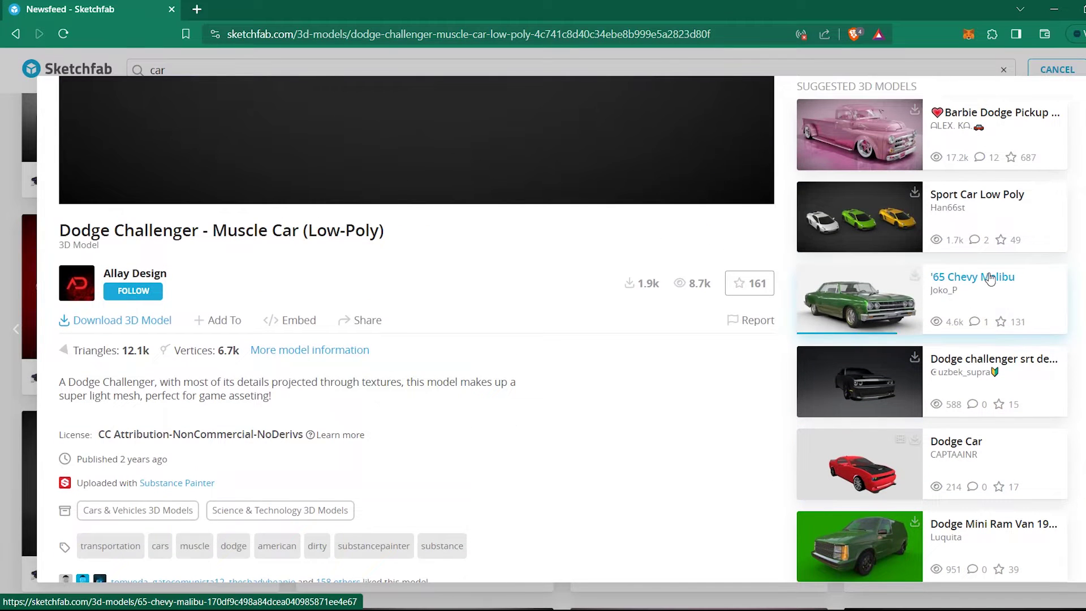
{"action": "left_click", "coordinate": [972, 279]}
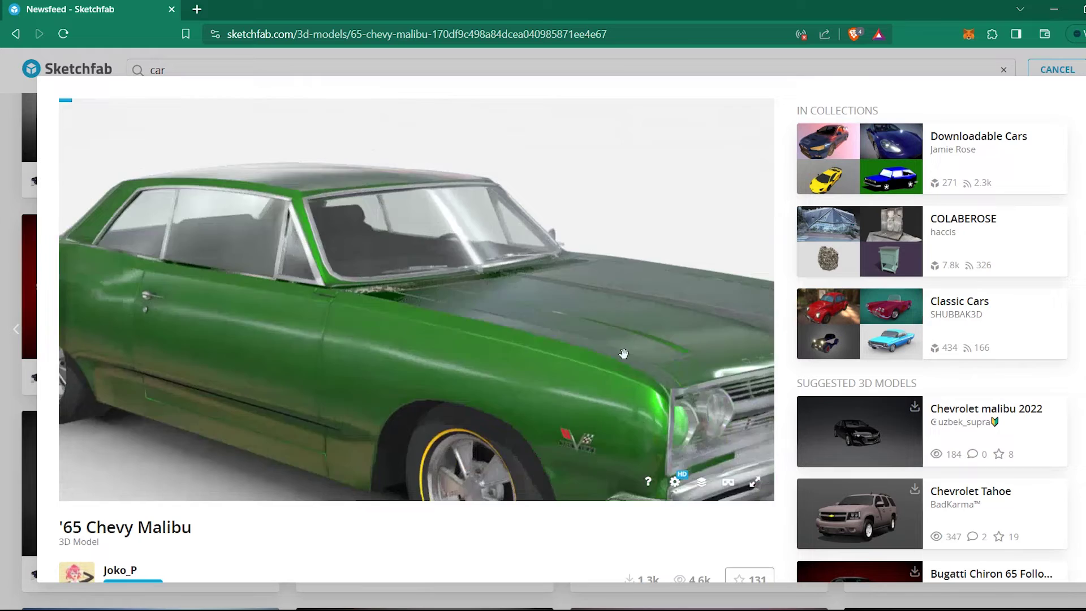
{"action": "left_click_drag", "start_coordinate": [604, 361], "coordinate": [577, 500]}
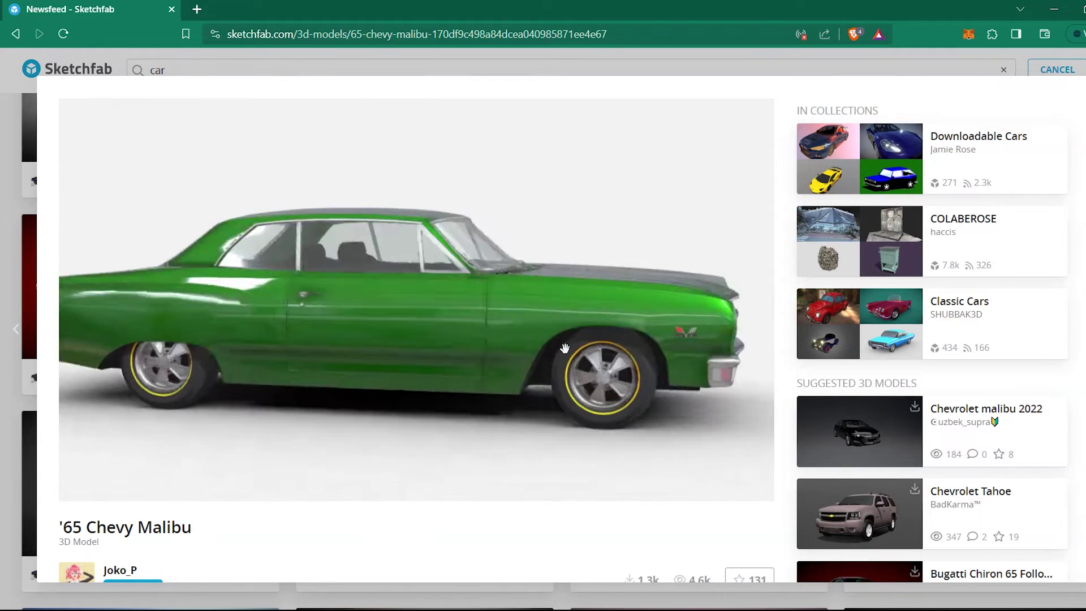
{"action": "scroll", "coordinate": [576, 499], "scroll_direction": "down", "scroll_amount": 3}
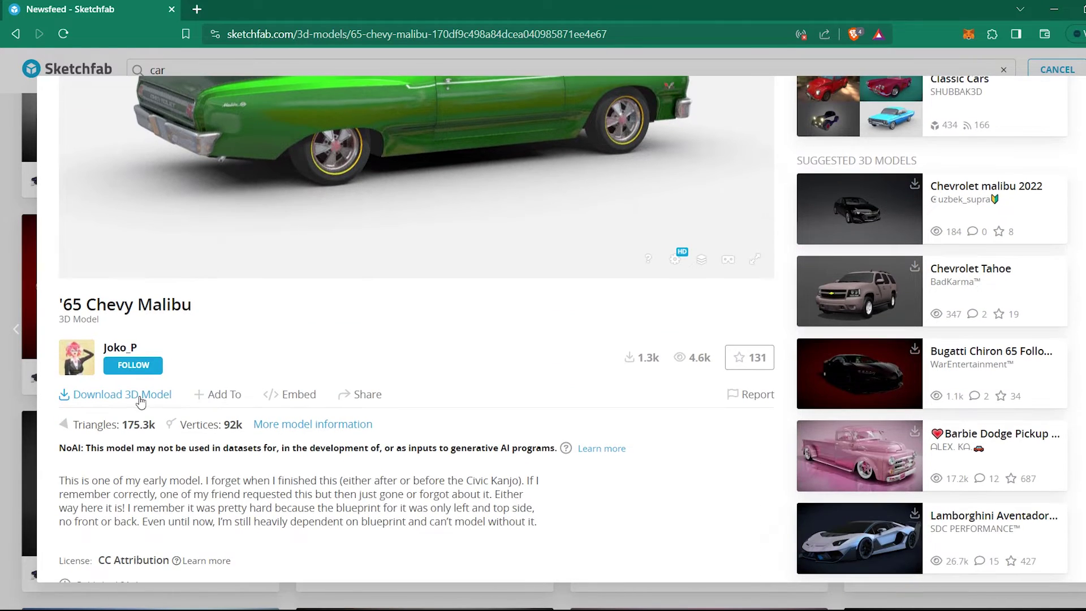
{"action": "left_click", "coordinate": [139, 396]}
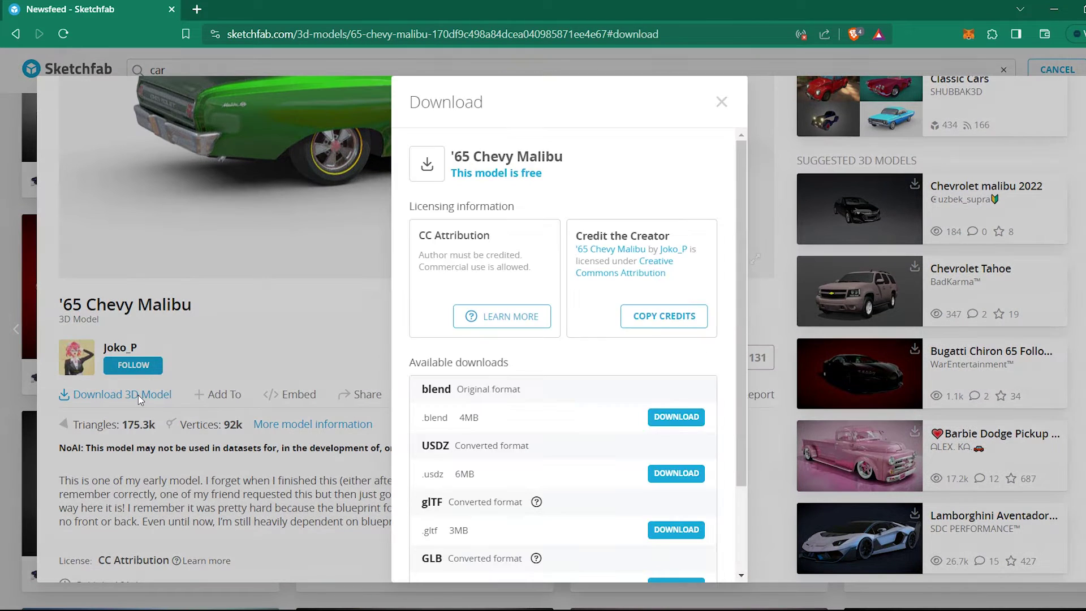
{"action": "scroll", "coordinate": [571, 405], "scroll_direction": "down", "scroll_amount": 2}
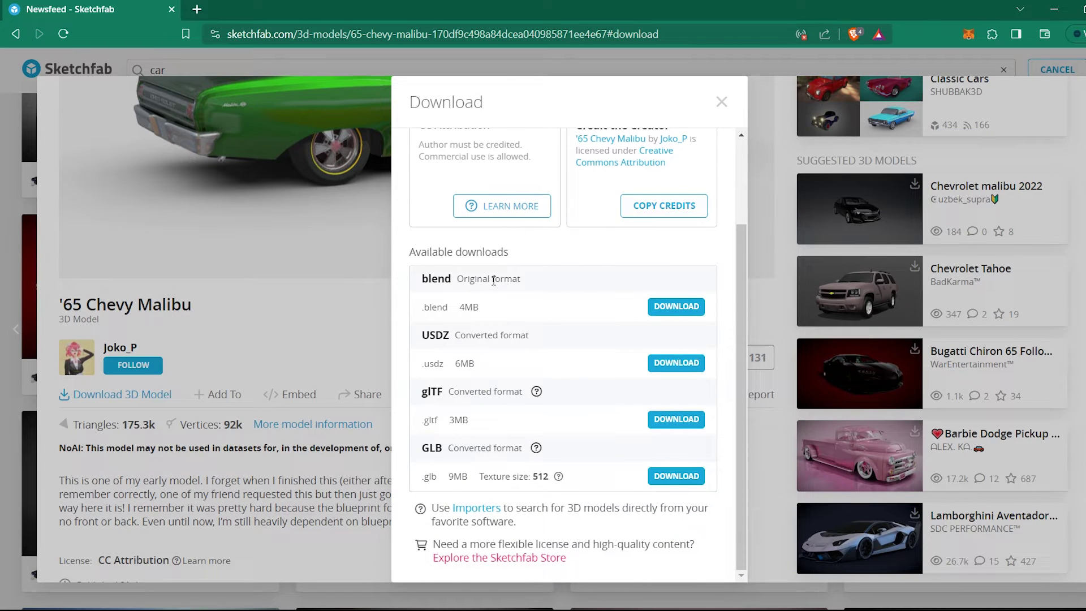
{"action": "left_click", "coordinate": [675, 306]}
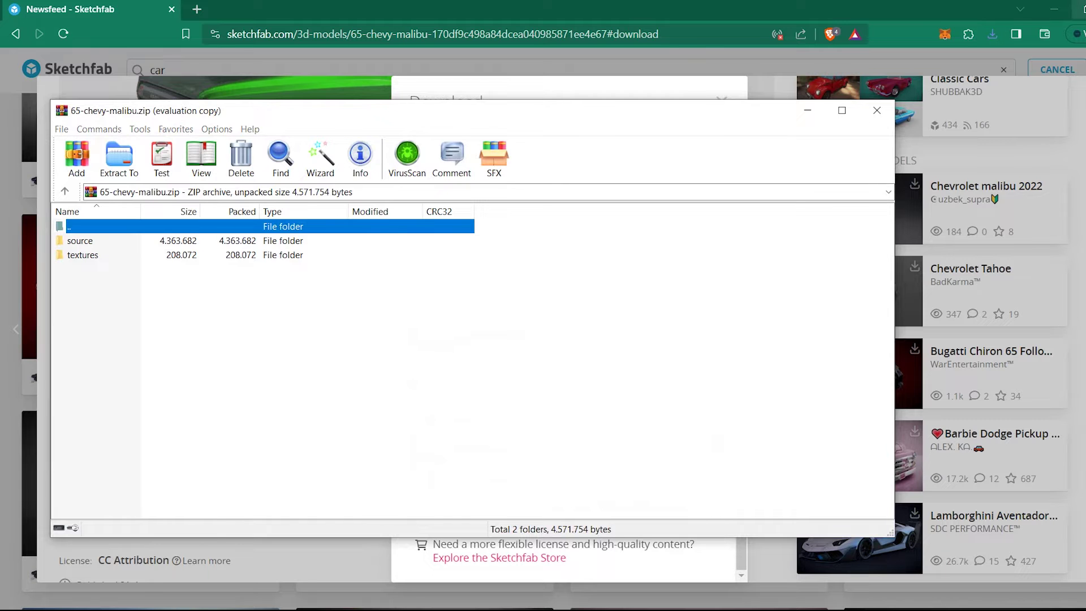
Create a new desktop folder named sketchfab.
{"action": "left_click", "coordinate": [537, 333]}
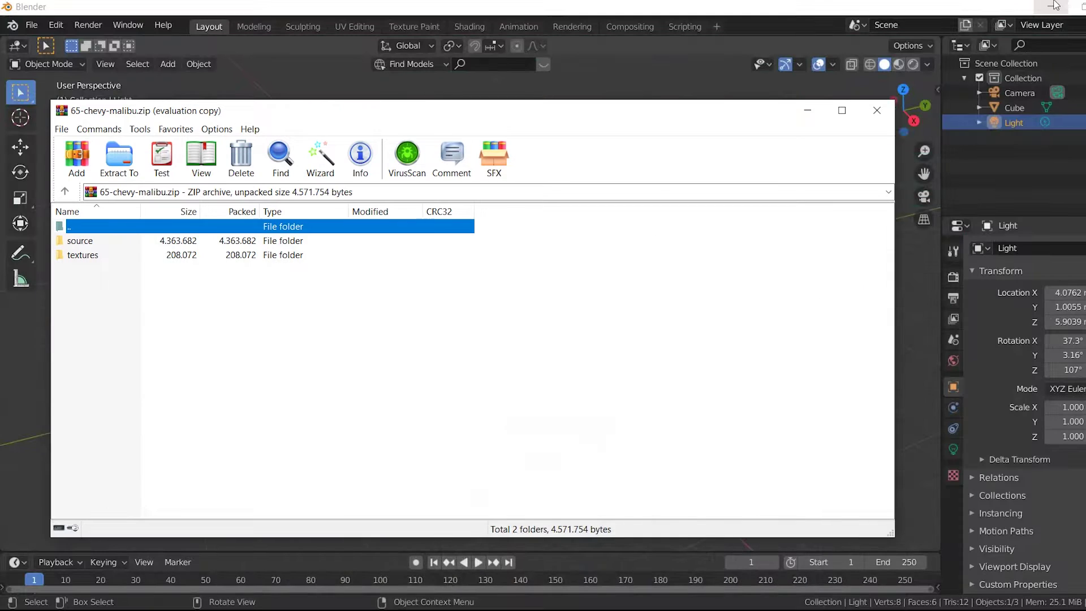
{"action": "left_click", "coordinate": [1055, 5]}
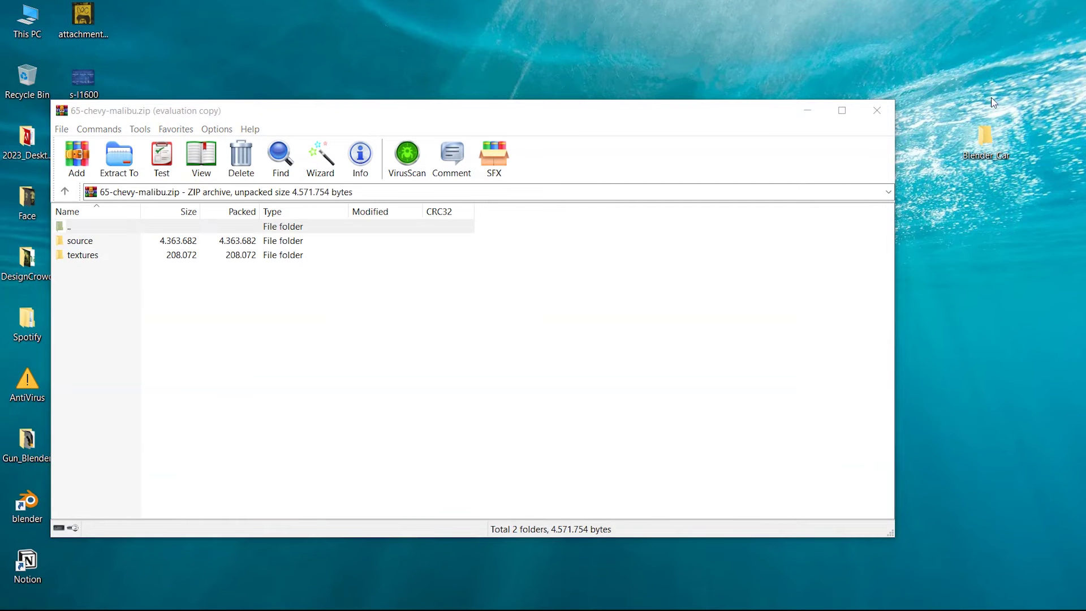
{"action": "right_click", "coordinate": [991, 97]}
{"action": "left_click", "coordinate": [865, 262]}
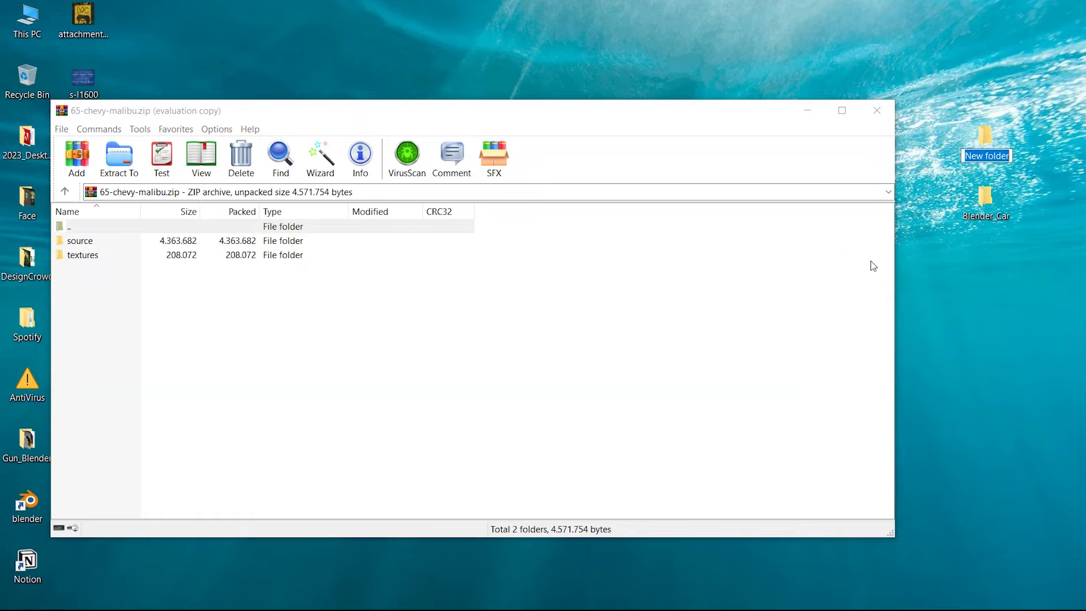
{"action": "type", "text": "sketc"}
{"action": "type", "text": "hfab"}
{"action": "key", "text": "Return"}
{"action": "key", "text": "Return"}
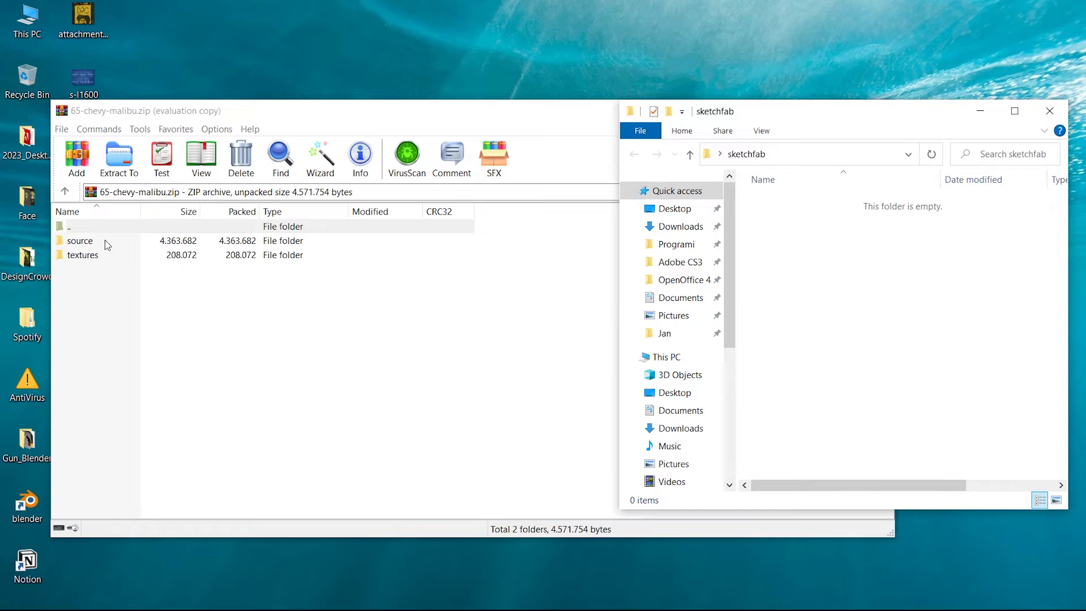
Extract source and textures into sketchfab and open the 65 Chevy Malibu Redone file.
{"action": "left_click", "coordinate": [106, 245]}
{"action": "left_click", "coordinate": [978, 358]}
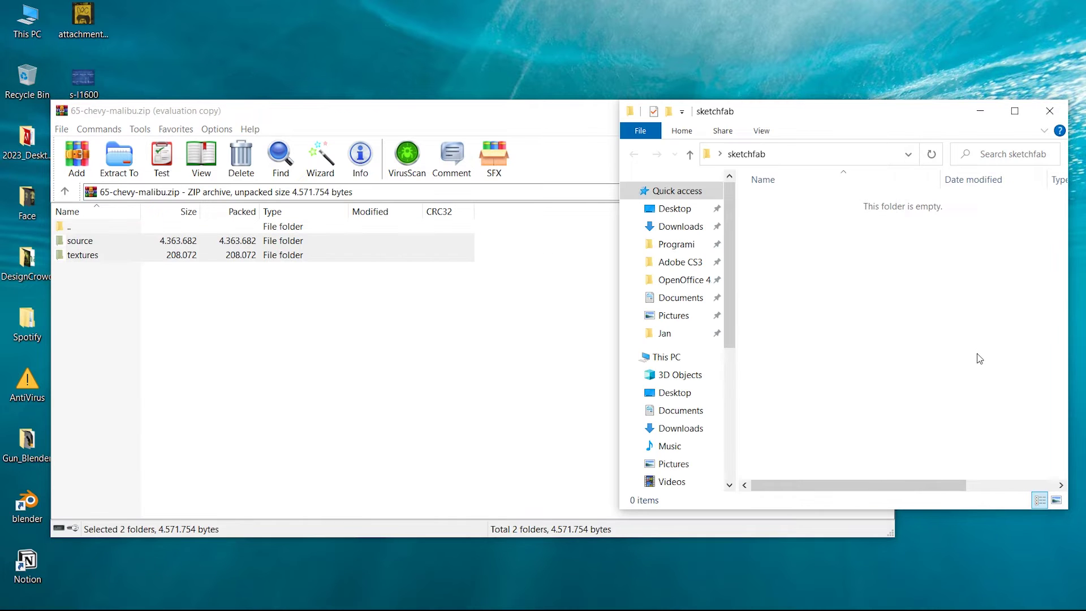
{"action": "left_click", "coordinate": [789, 201]}
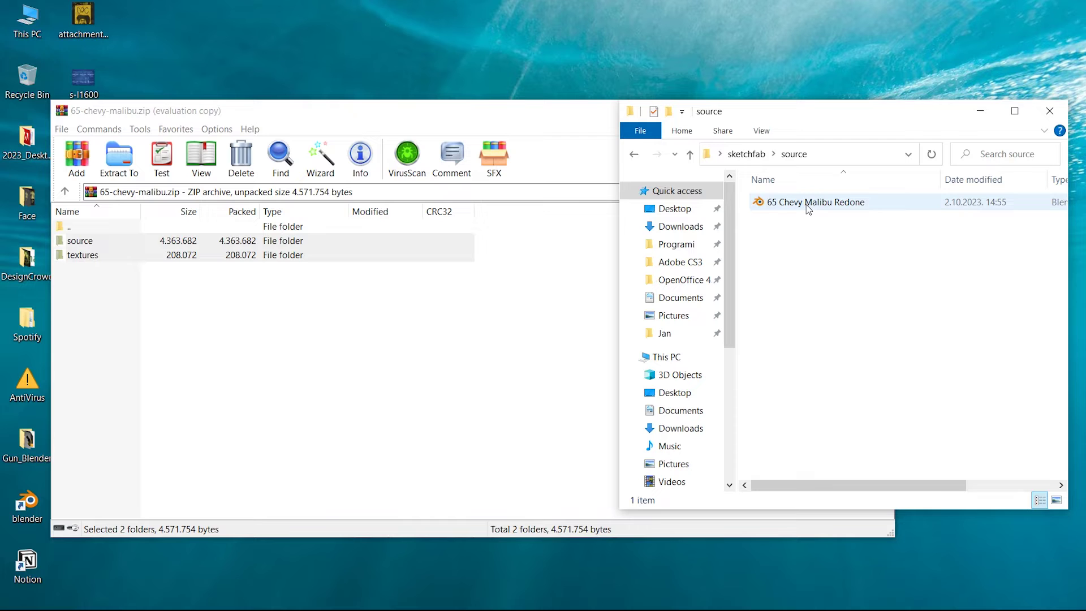
{"action": "double_click", "coordinate": [808, 208]}
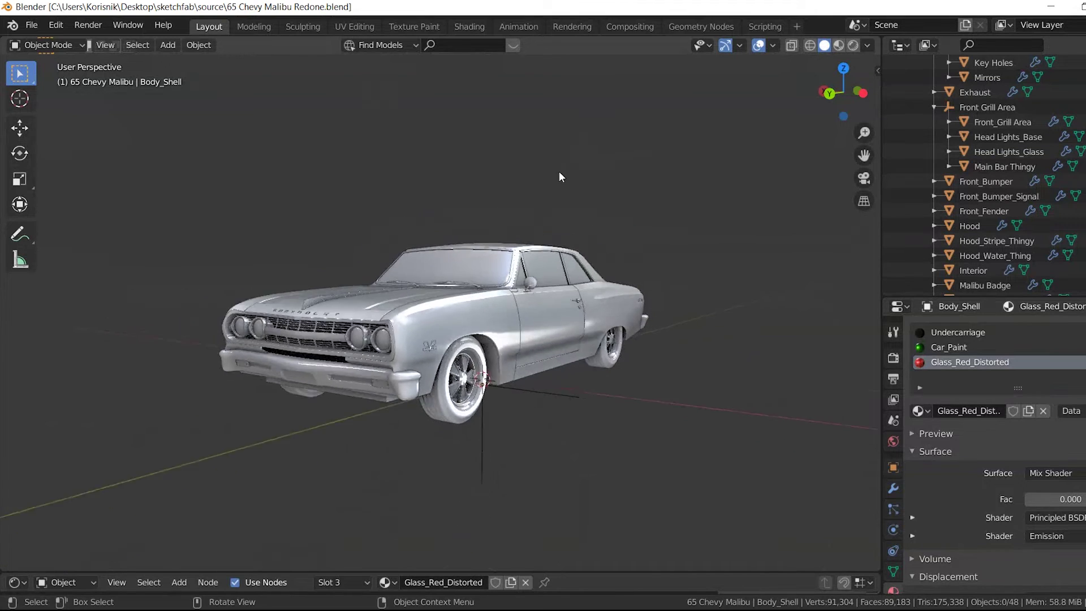
Add a camera to the Chevy Malibu scene.
{"action": "mouse_move", "coordinate": [559, 177]}
{"action": "middle_mouse_down"}
{"action": "mouse_move", "coordinate": [526, 204]}
{"action": "mouse_move", "coordinate": [536, 236]}
{"action": "mouse_move", "coordinate": [436, 228]}
{"action": "mouse_move", "coordinate": [610, 237]}
{"action": "mouse_move", "coordinate": [577, 238]}
{"action": "mouse_move", "coordinate": [614, 250]}
{"action": "mouse_move", "coordinate": [568, 248]}
{"action": "mouse_move", "coordinate": [535, 230]}
{"action": "mouse_move", "coordinate": [410, 242]}
{"action": "mouse_move", "coordinate": [449, 226]}
{"action": "mouse_move", "coordinate": [508, 233]}
{"action": "mouse_move", "coordinate": [483, 243]}
{"action": "mouse_move", "coordinate": [577, 255]}
{"action": "mouse_move", "coordinate": [528, 247]}
{"action": "mouse_move", "coordinate": [571, 268]}
{"action": "middle_mouse_up"}
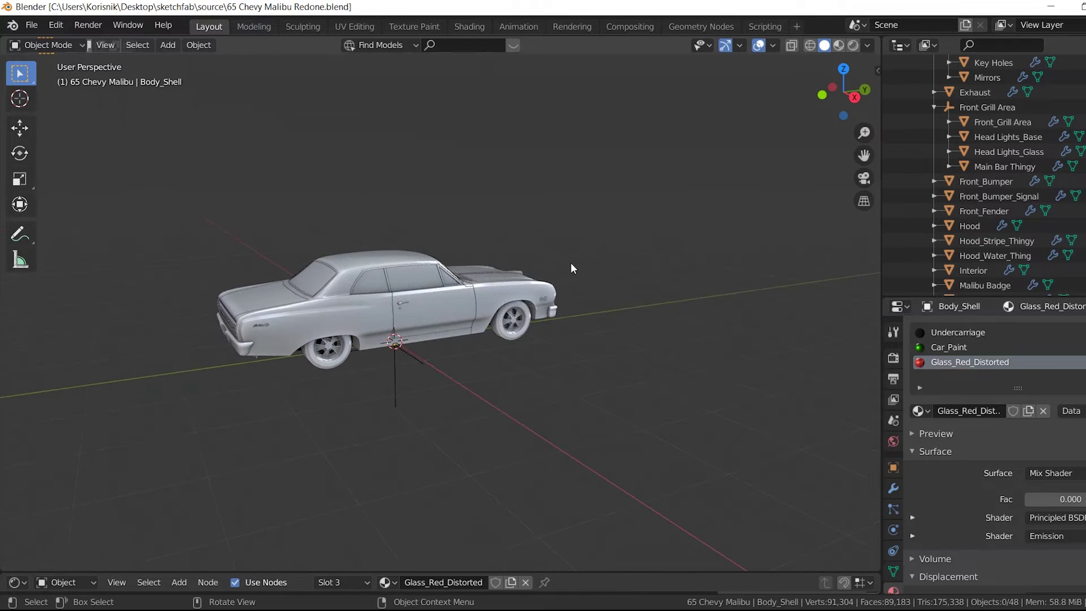
{"action": "key", "text": "KP_0"}
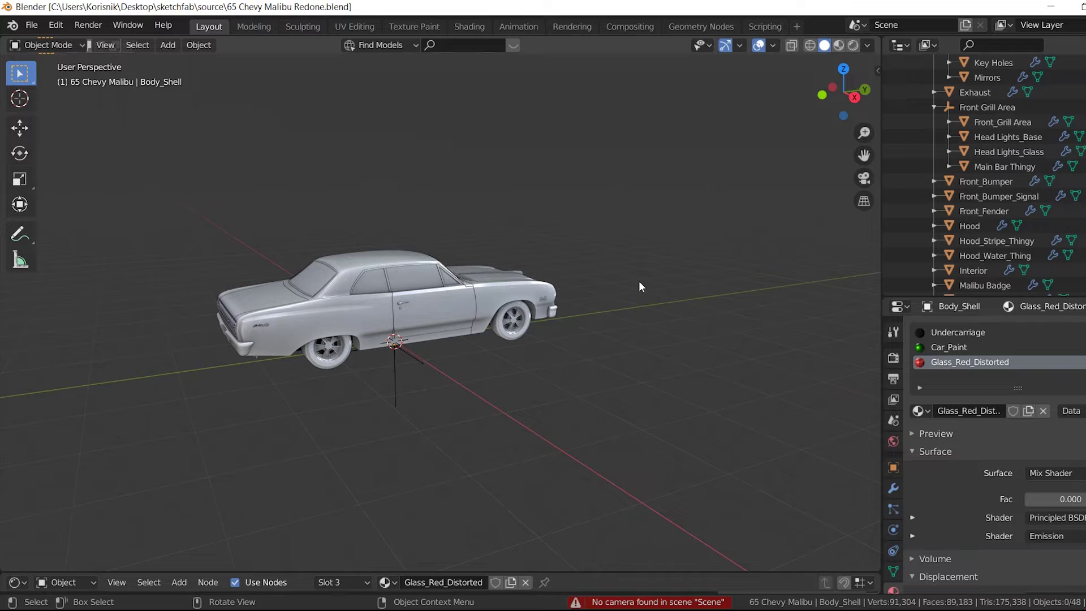
{"action": "key", "text": "shift+a"}
{"action": "key", "text": "shift+a"}
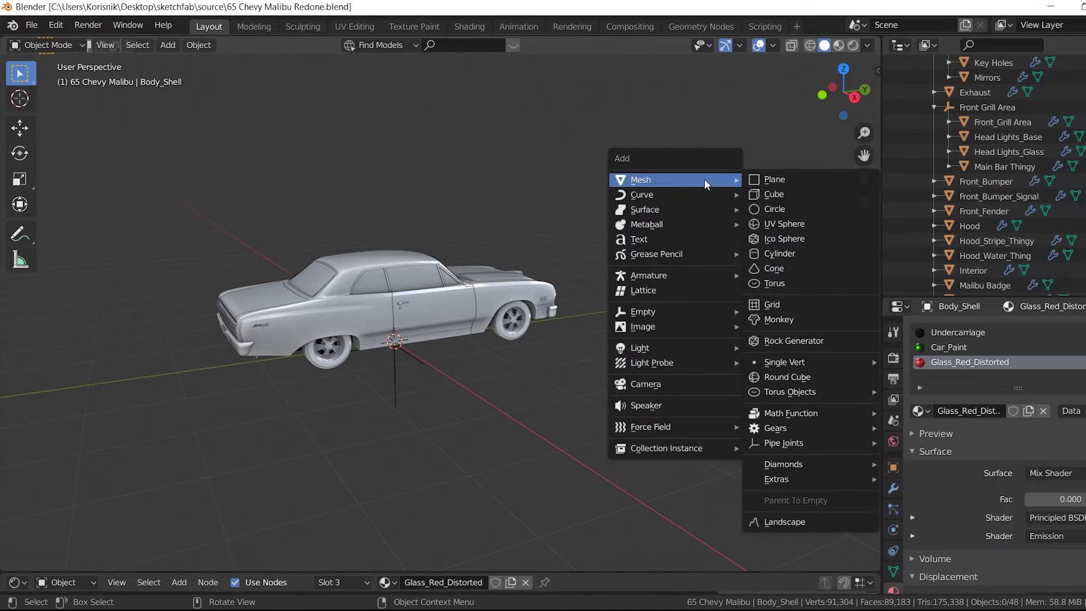
{"action": "left_click", "coordinate": [678, 383]}
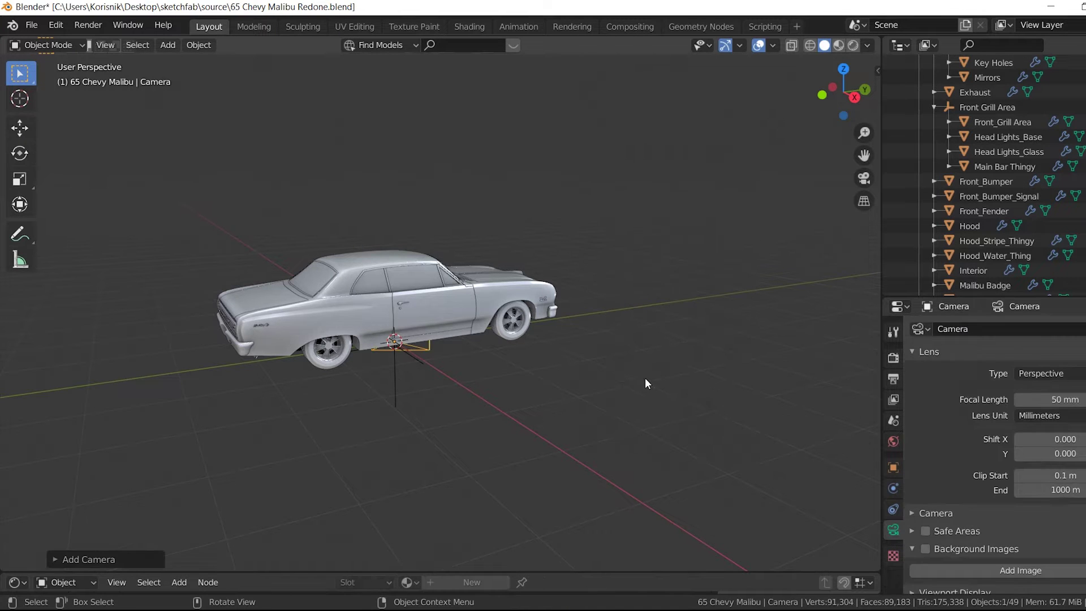
Move the camera along its axes to sit behind the car's rear at roof height.
{"action": "left_click", "coordinate": [20, 126]}
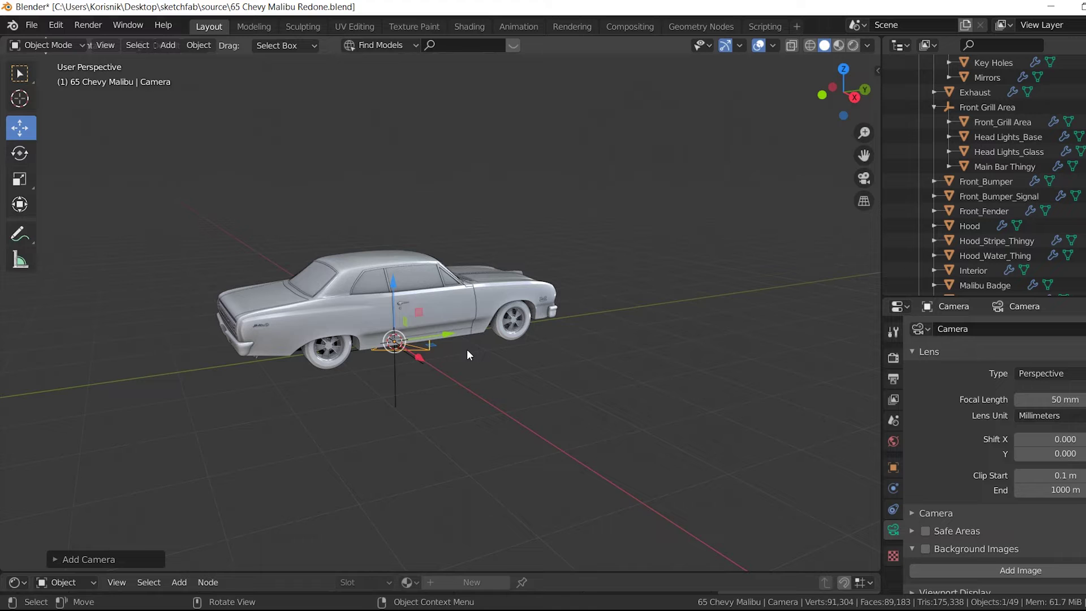
{"action": "left_click_drag", "start_coordinate": [448, 334], "coordinate": [170, 337]}
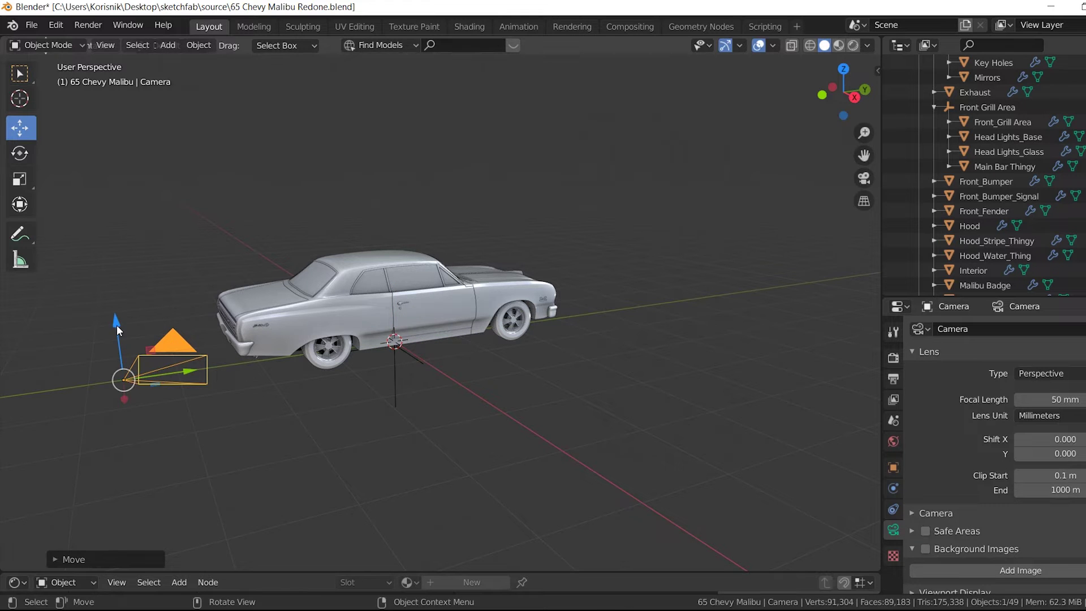
{"action": "mouse_move", "coordinate": [122, 212]}
{"action": "middle_mouse_down"}
{"action": "mouse_move", "coordinate": [375, 243]}
{"action": "mouse_move", "coordinate": [350, 174]}
{"action": "middle_mouse_up"}
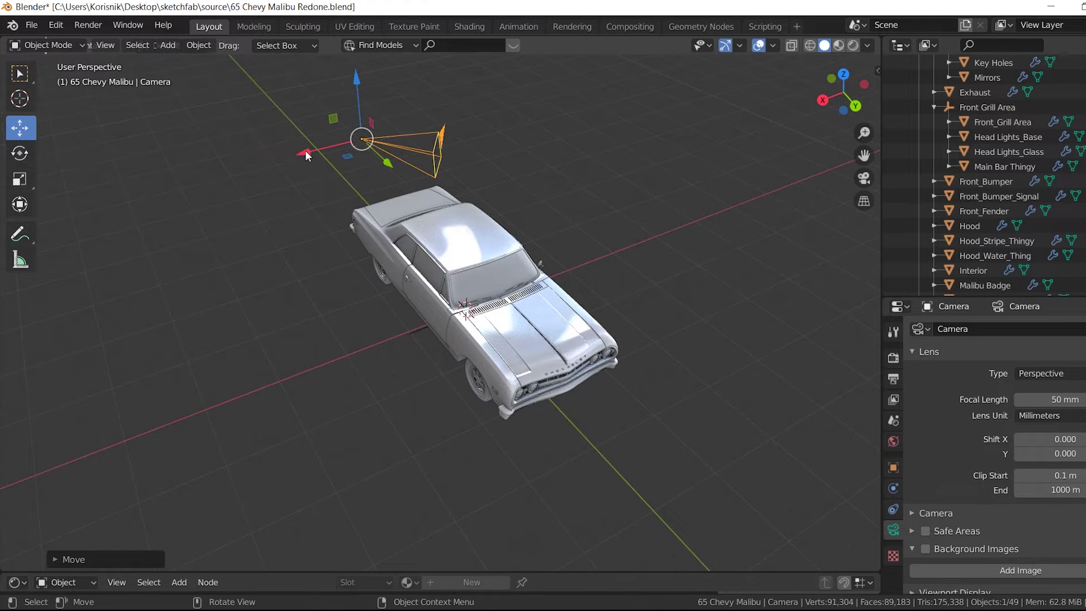
{"action": "mouse_move", "coordinate": [270, 192]}
{"action": "middle_mouse_down"}
{"action": "mouse_move", "coordinate": [444, 213]}
{"action": "mouse_move", "coordinate": [208, 289]}
{"action": "mouse_move", "coordinate": [459, 287]}
{"action": "middle_mouse_up"}
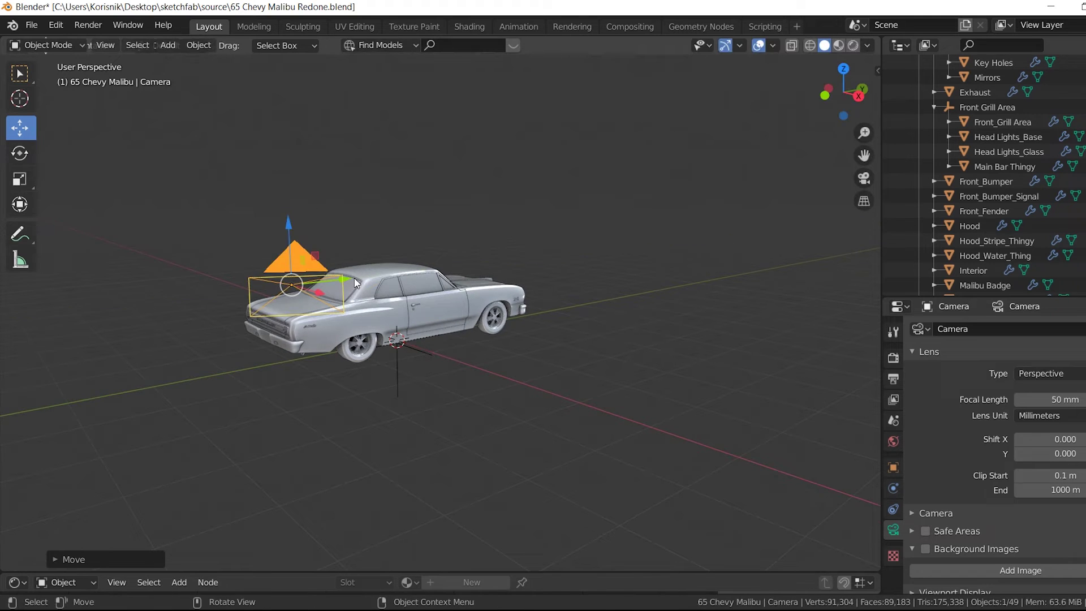
{"action": "left_click_drag", "start_coordinate": [354, 283], "coordinate": [589, 263]}
Set the camera location to 12.552, -7.1855, 4.0733 m to frame the car, then render.
{"action": "left_click", "coordinate": [864, 178]}
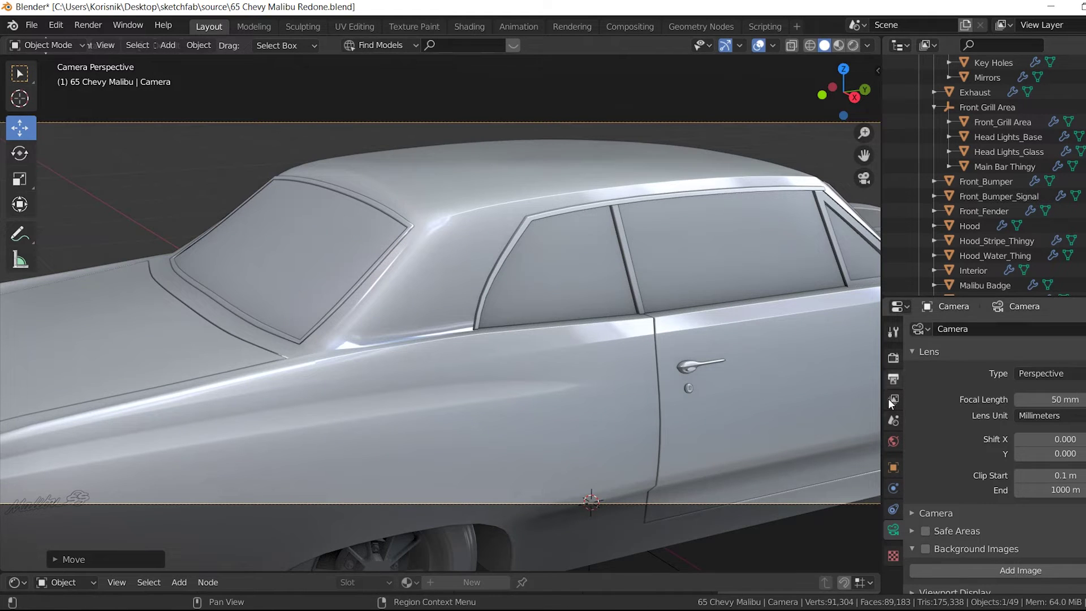
{"action": "left_click", "coordinate": [892, 469]}
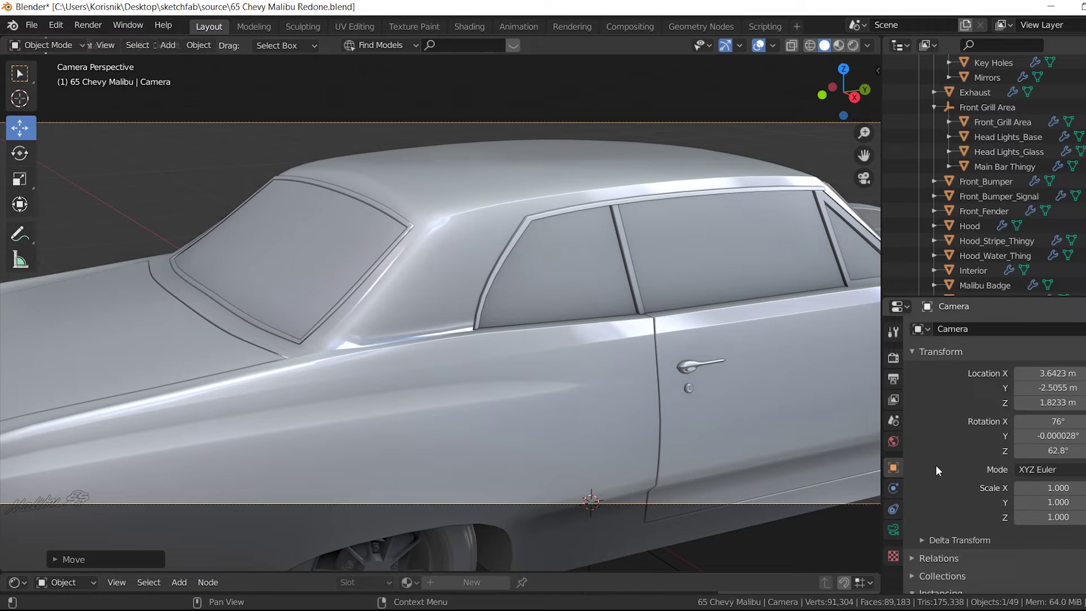
{"action": "mouse_move", "coordinate": [1059, 370]}
{"action": "left_mouse_down"}
{"action": "mouse_move", "coordinate": [1081, 371]}
{"action": "mouse_move", "coordinate": [1030, 386]}
{"action": "mouse_move", "coordinate": [1084, 402]}
{"action": "mouse_move", "coordinate": [1085, 373]}
{"action": "mouse_move", "coordinate": [1039, 387]}
{"action": "mouse_move", "coordinate": [1078, 403]}
{"action": "left_mouse_up"}
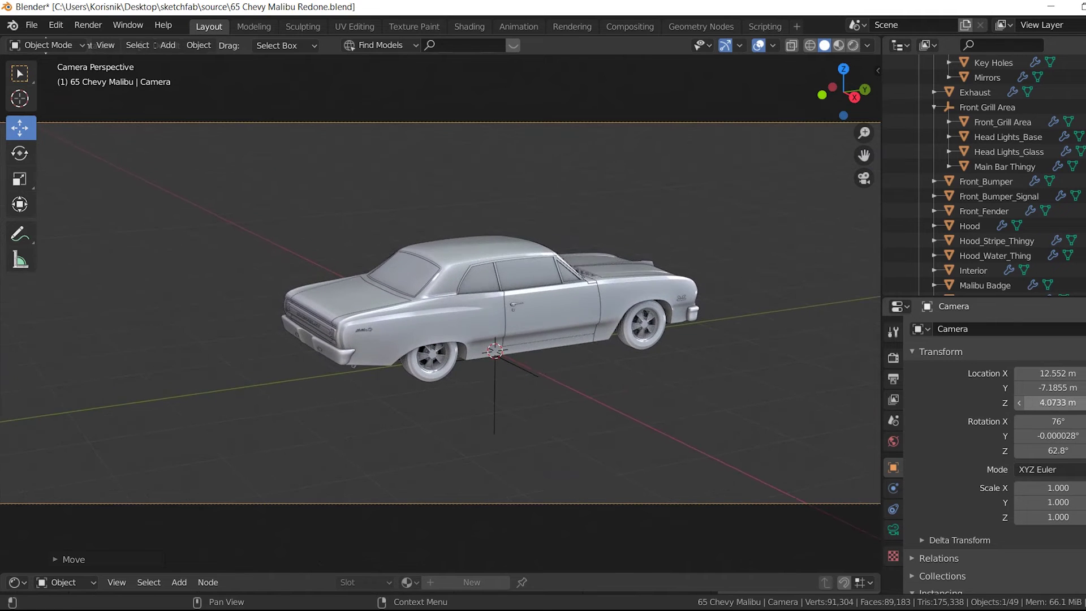
{"action": "key", "text": "F12"}
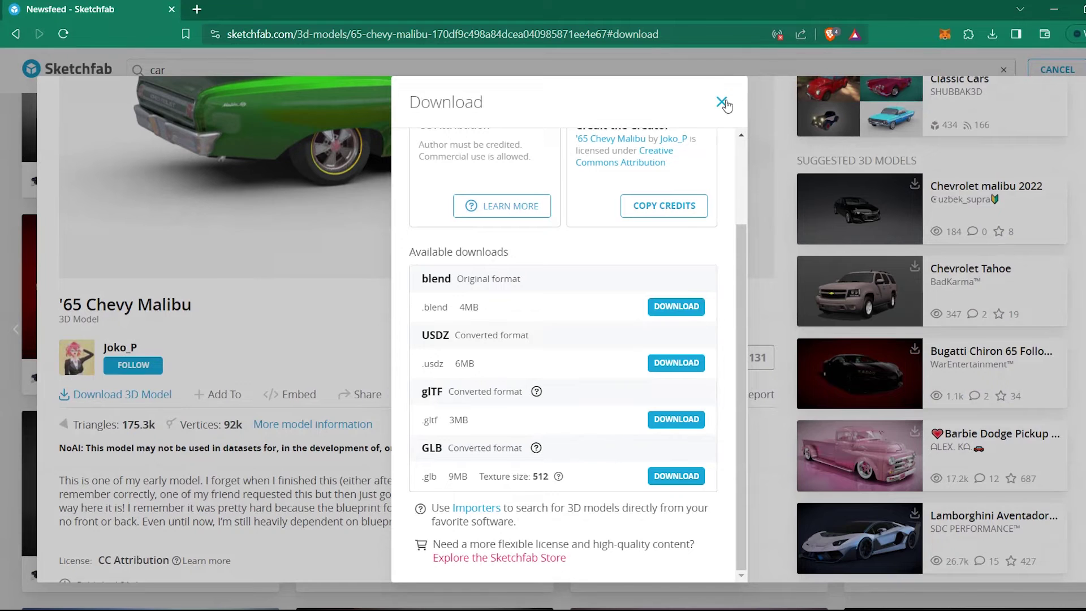
Close the Malibu download dialog, load more suggestions, and open the Bugatti EB110 Super Sport 1992 page.
{"action": "left_click", "coordinate": [721, 100]}
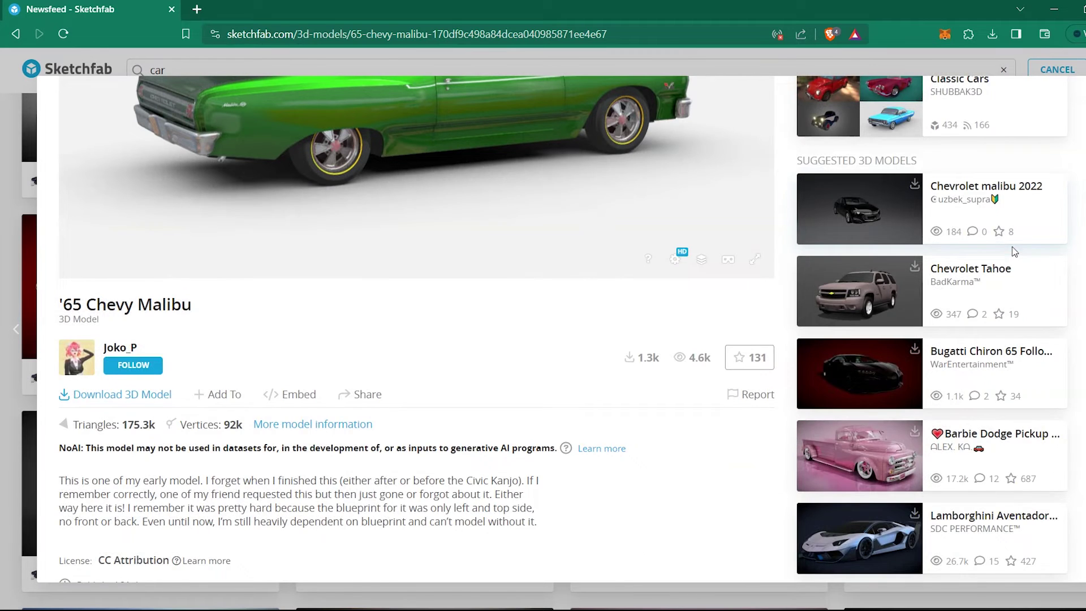
{"action": "scroll", "coordinate": [1013, 247], "scroll_direction": "up", "scroll_amount": 2}
{"action": "scroll", "coordinate": [1023, 360], "scroll_direction": "up", "scroll_amount": 1}
{"action": "scroll", "coordinate": [1034, 332], "scroll_direction": "down", "scroll_amount": 1}
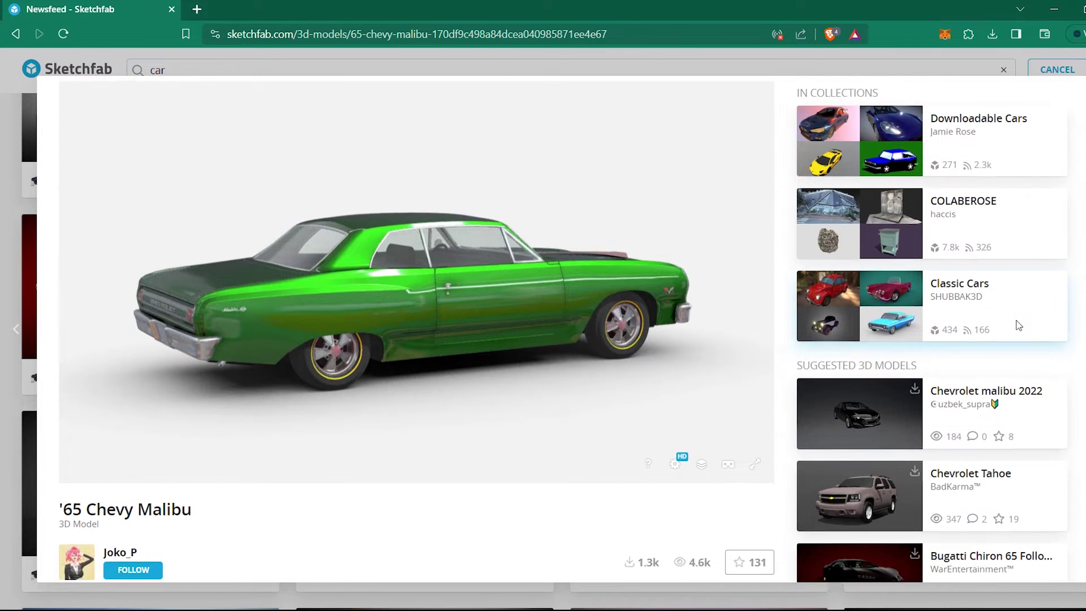
{"action": "scroll", "coordinate": [1027, 323], "scroll_direction": "down", "scroll_amount": 1}
{"action": "scroll", "coordinate": [1013, 307], "scroll_direction": "down", "scroll_amount": 2}
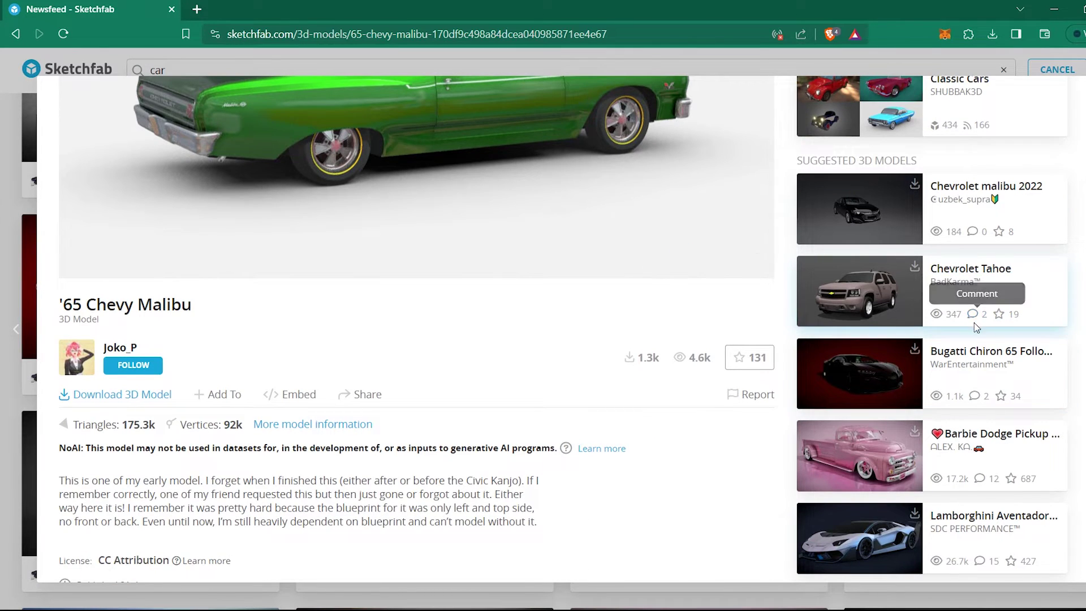
{"action": "scroll", "coordinate": [1018, 332], "scroll_direction": "down", "scroll_amount": 1}
{"action": "scroll", "coordinate": [1012, 340], "scroll_direction": "down", "scroll_amount": 2}
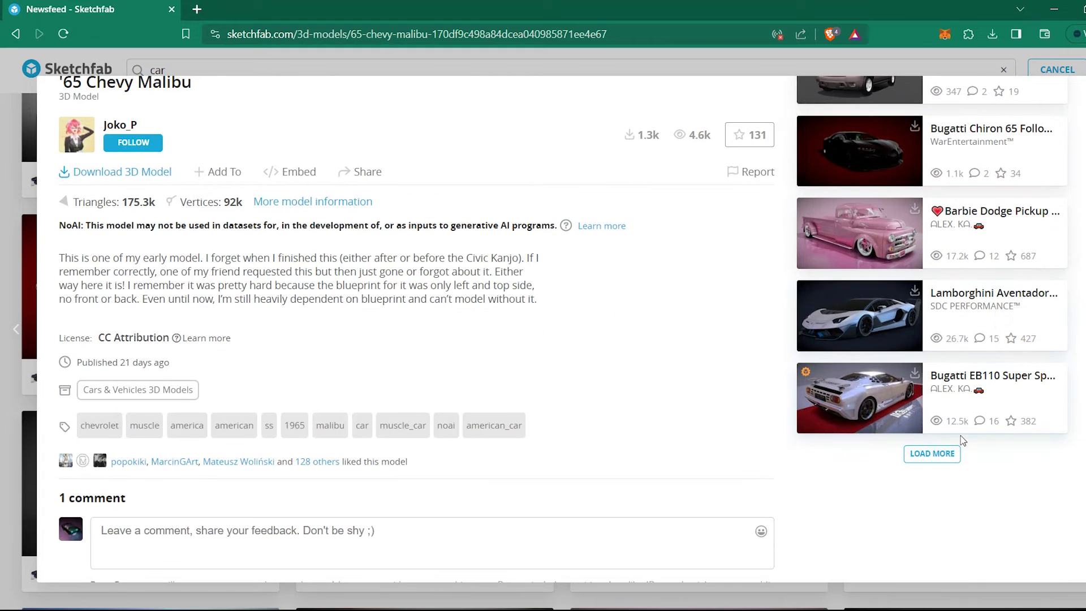
{"action": "scroll", "coordinate": [1010, 340], "scroll_direction": "up", "scroll_amount": 4}
{"action": "scroll", "coordinate": [982, 404], "scroll_direction": "down", "scroll_amount": 3}
{"action": "scroll", "coordinate": [982, 404], "scroll_direction": "down", "scroll_amount": 1}
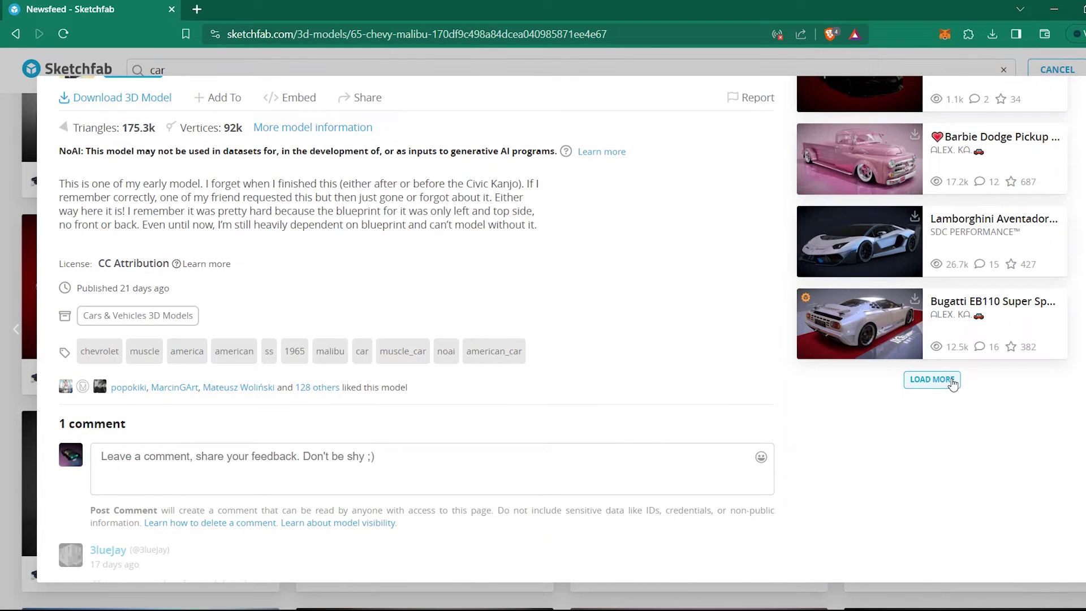
{"action": "left_click", "coordinate": [953, 382]}
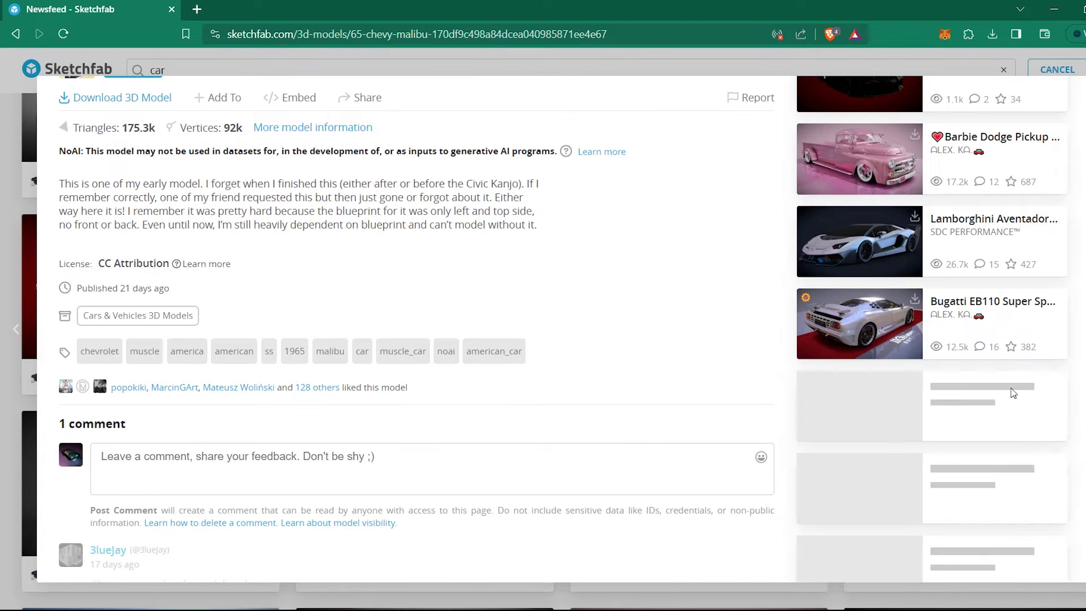
{"action": "left_click", "coordinate": [1028, 307]}
{"action": "scroll", "coordinate": [417, 358], "scroll_direction": "down", "scroll_amount": 3}
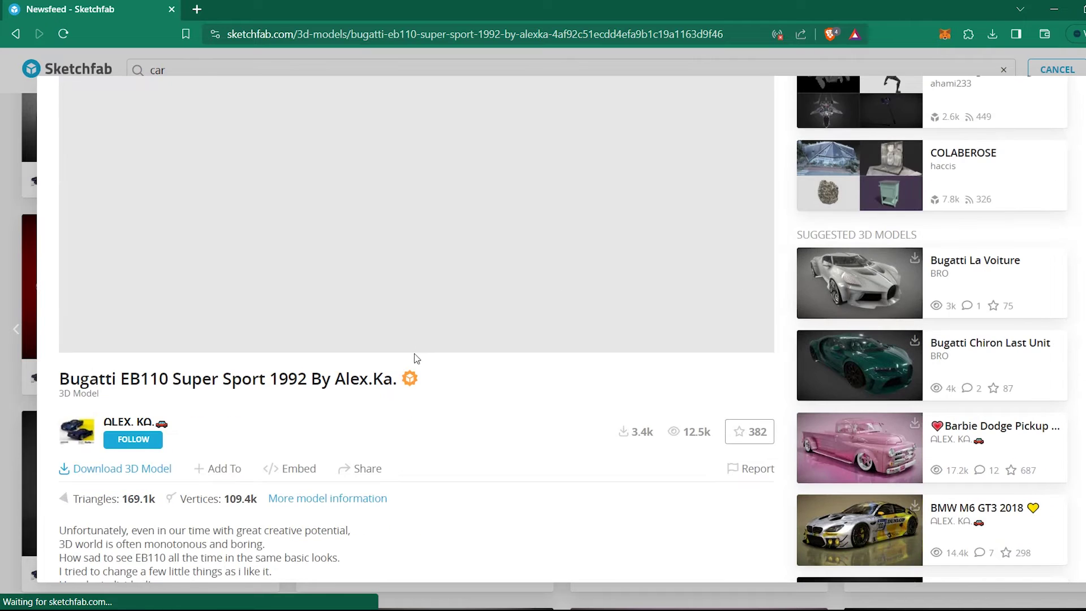
Download the Bugatti EB110 as OBJ, close Recent Downloads, and return to Blender.
{"action": "left_click", "coordinate": [140, 470]}
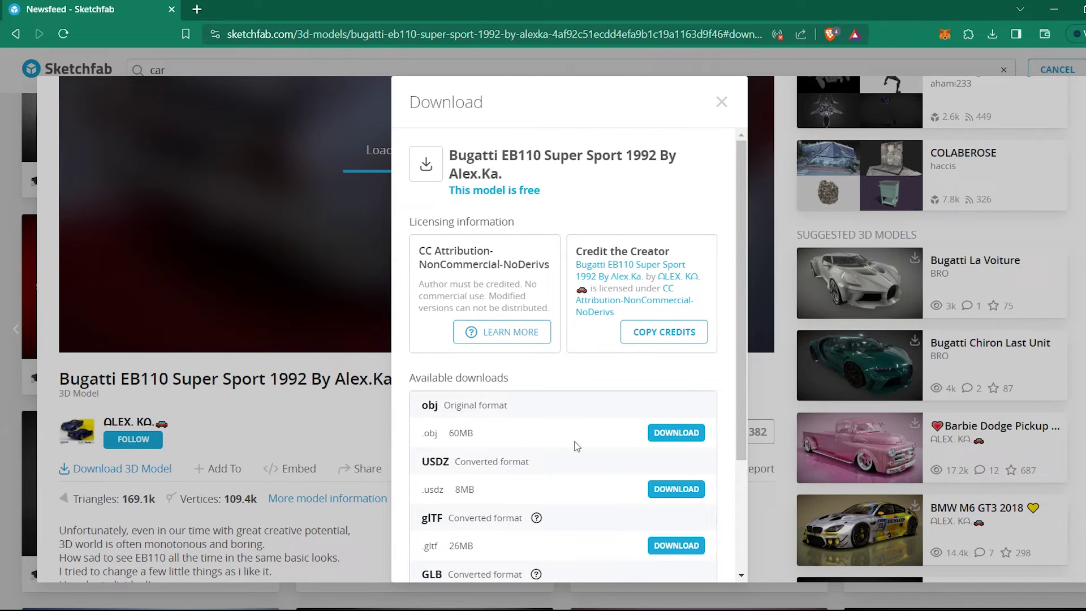
{"action": "scroll", "coordinate": [575, 446], "scroll_direction": "down", "scroll_amount": 2}
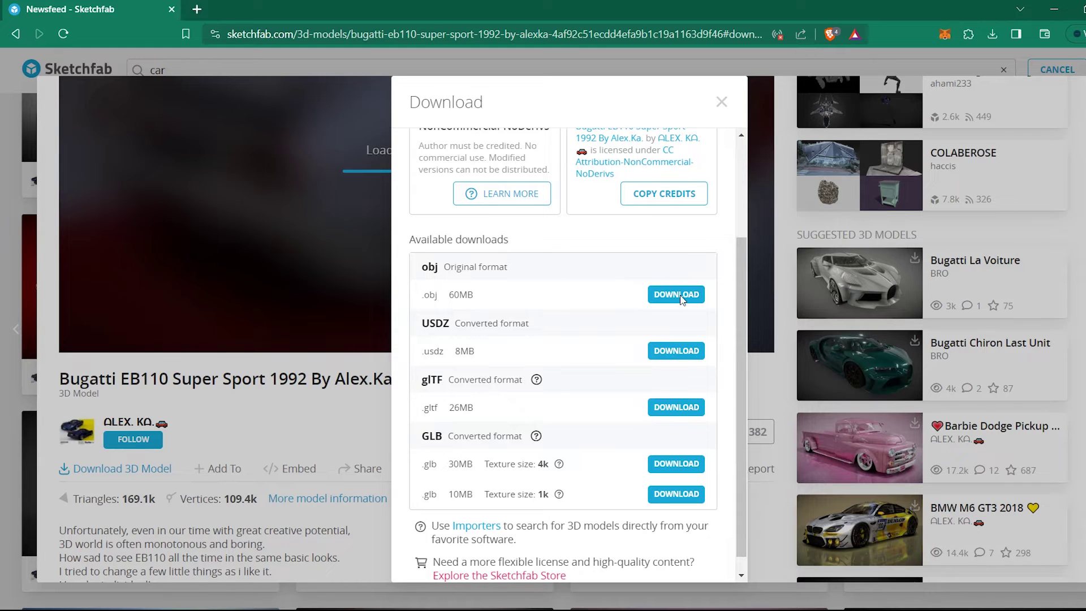
{"action": "left_click", "coordinate": [996, 40]}
{"action": "left_click", "coordinate": [997, 39]}
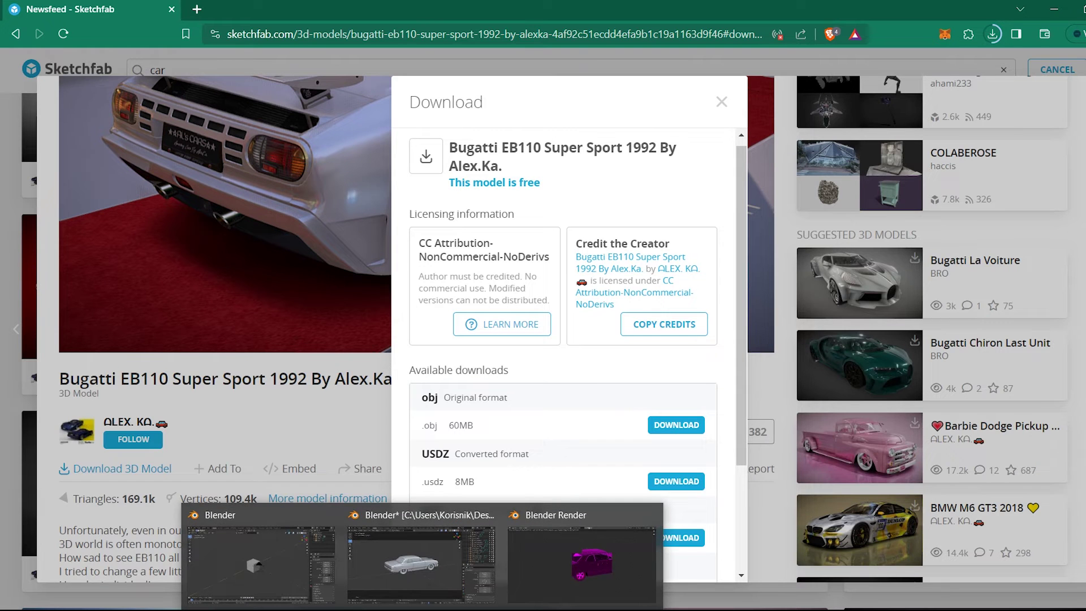
{"action": "left_click", "coordinate": [260, 561]}
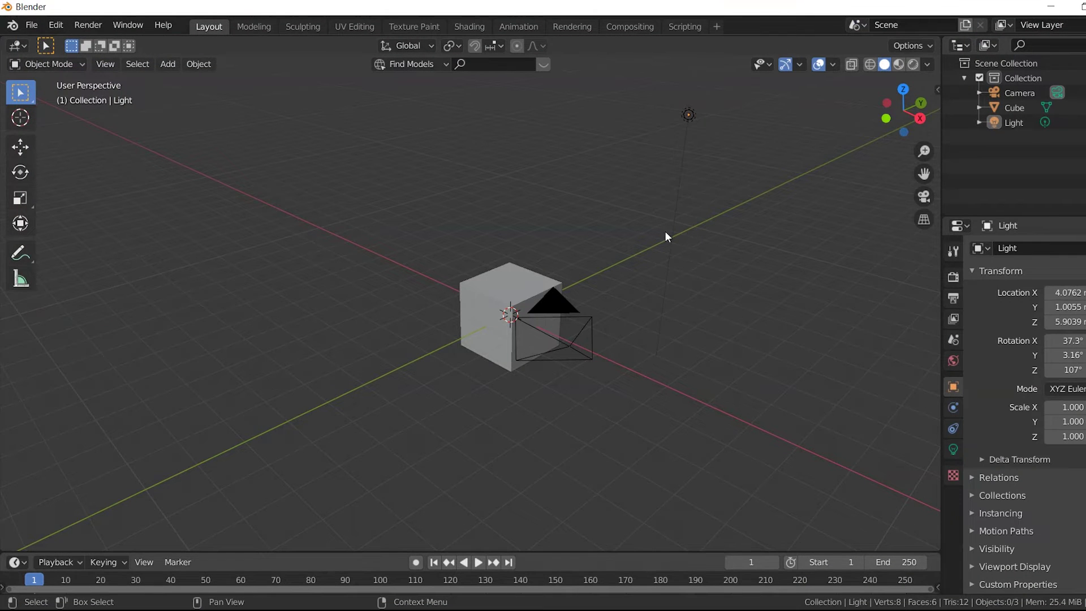
Orbit the cube scene and bring the finished magenta Malibu render window forward.
{"action": "middle_click_drag", "start_coordinate": [702, 254], "coordinate": [550, 308]}
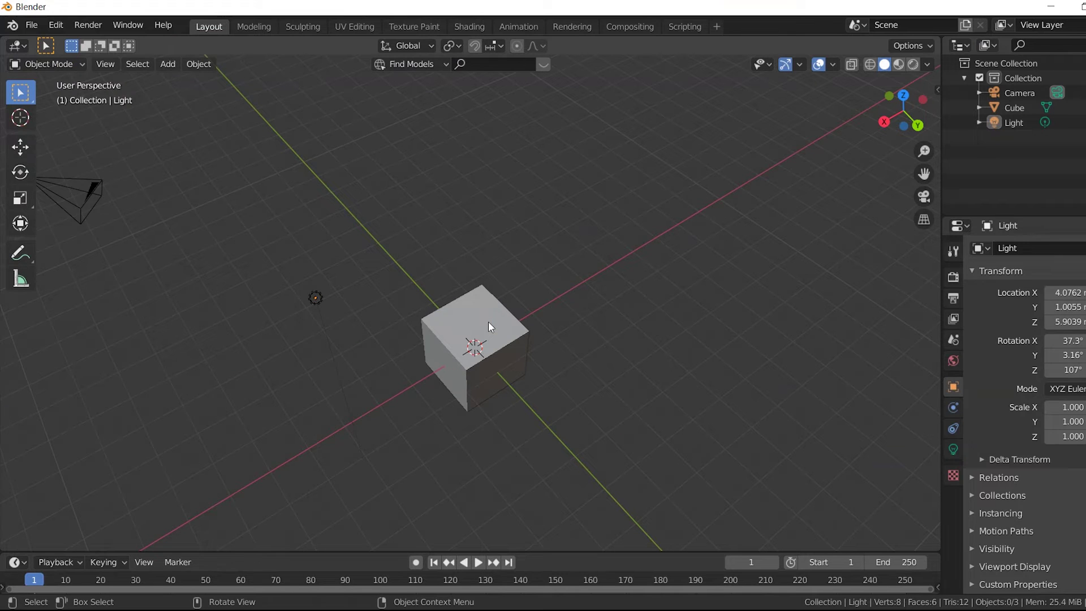
{"action": "scroll", "coordinate": [488, 323], "scroll_direction": "down", "scroll_amount": 2}
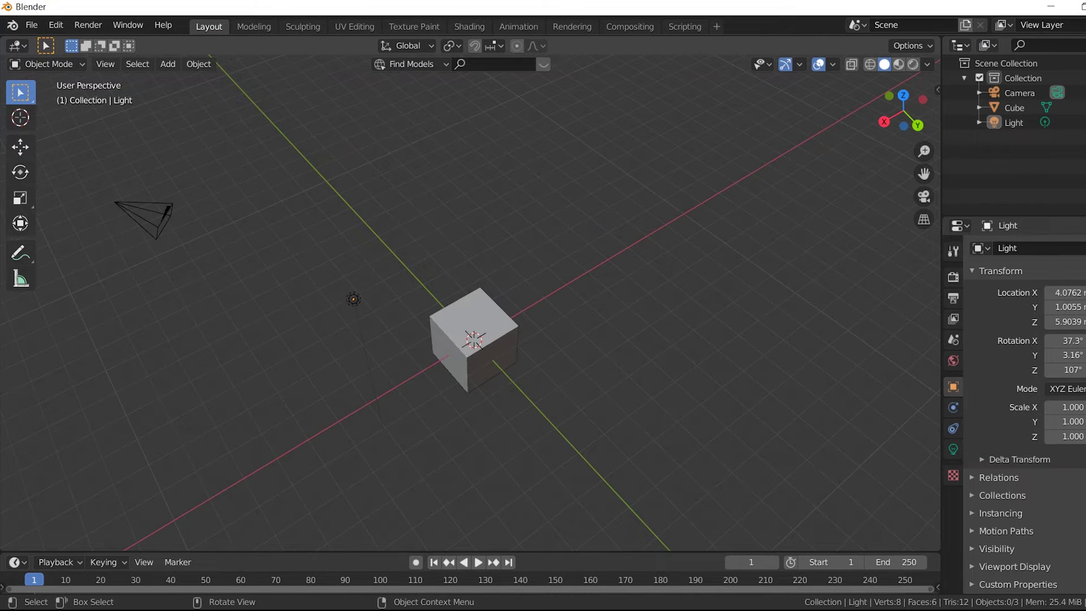
{"action": "left_click", "coordinate": [573, 546]}
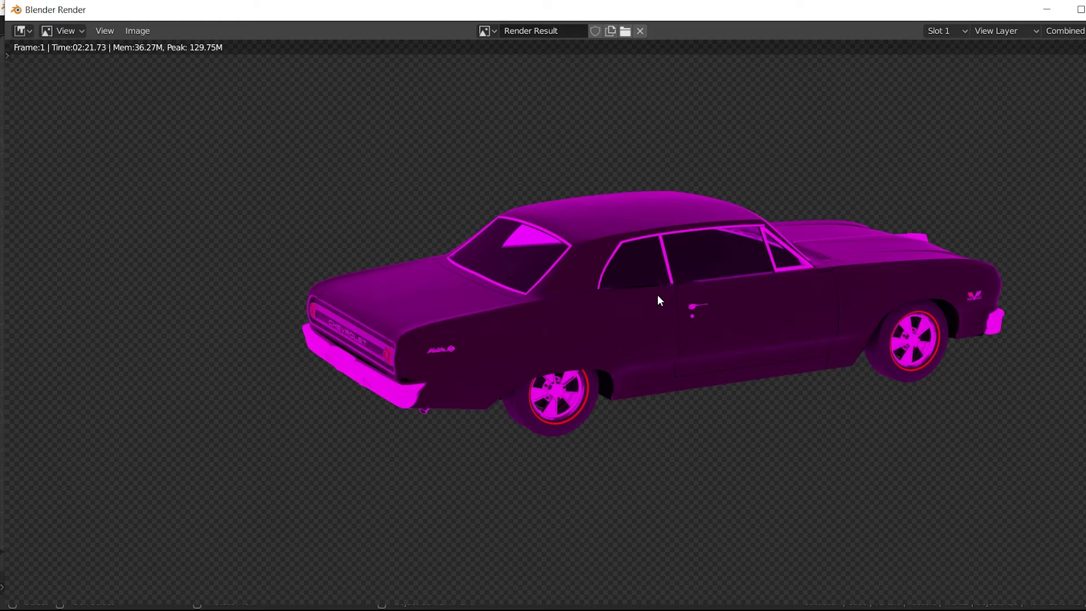
{"action": "scroll", "coordinate": [919, 333], "scroll_direction": "down", "scroll_amount": 1}
{"action": "scroll", "coordinate": [778, 302], "scroll_direction": "down", "scroll_amount": 1}
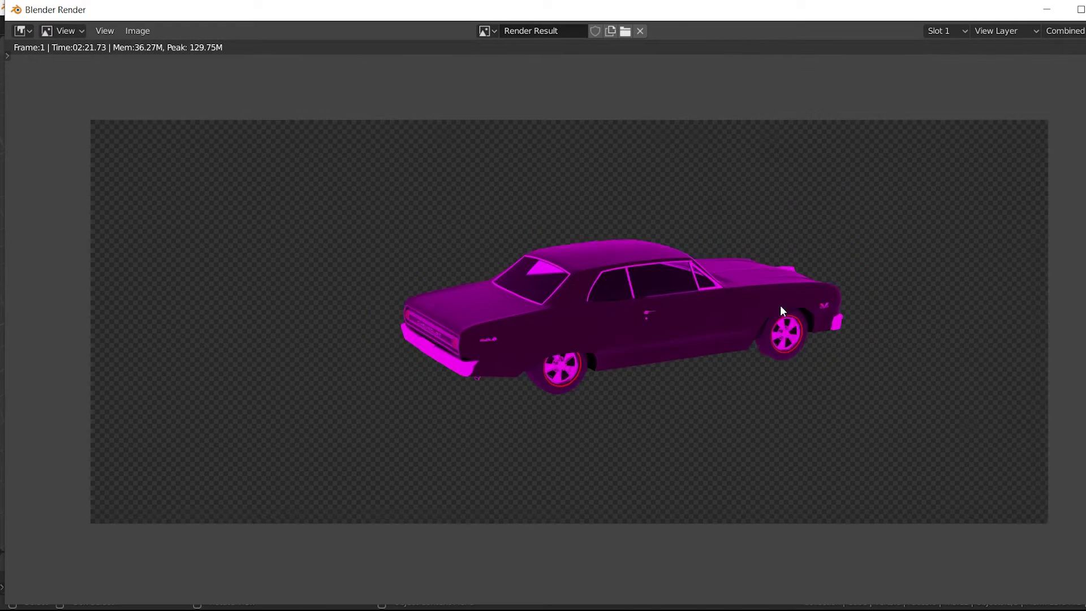
{"action": "scroll", "coordinate": [546, 241], "scroll_direction": "up", "scroll_amount": 1}
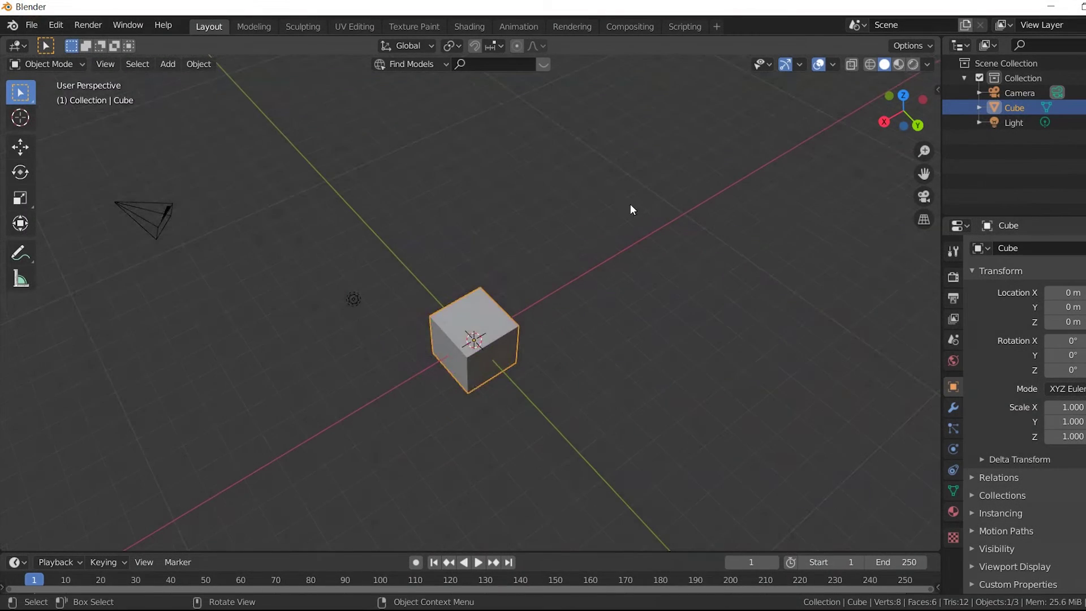
Delete the default cube from the Blender scene.
{"action": "mouse_move", "coordinate": [630, 207]}
{"action": "middle_mouse_down"}
{"action": "mouse_move", "coordinate": [572, 266]}
{"action": "mouse_move", "coordinate": [580, 309]}
{"action": "mouse_move", "coordinate": [548, 281]}
{"action": "mouse_move", "coordinate": [417, 310]}
{"action": "middle_mouse_up"}
{"action": "key", "text": "Delete"}
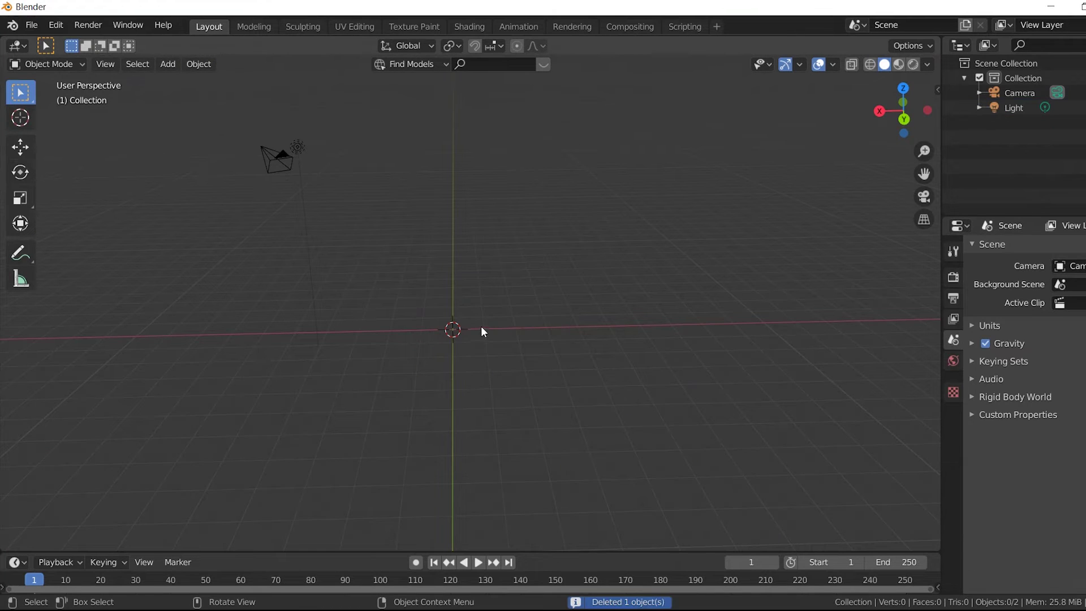
{"action": "middle_click_drag", "start_coordinate": [482, 326], "coordinate": [551, 325]}
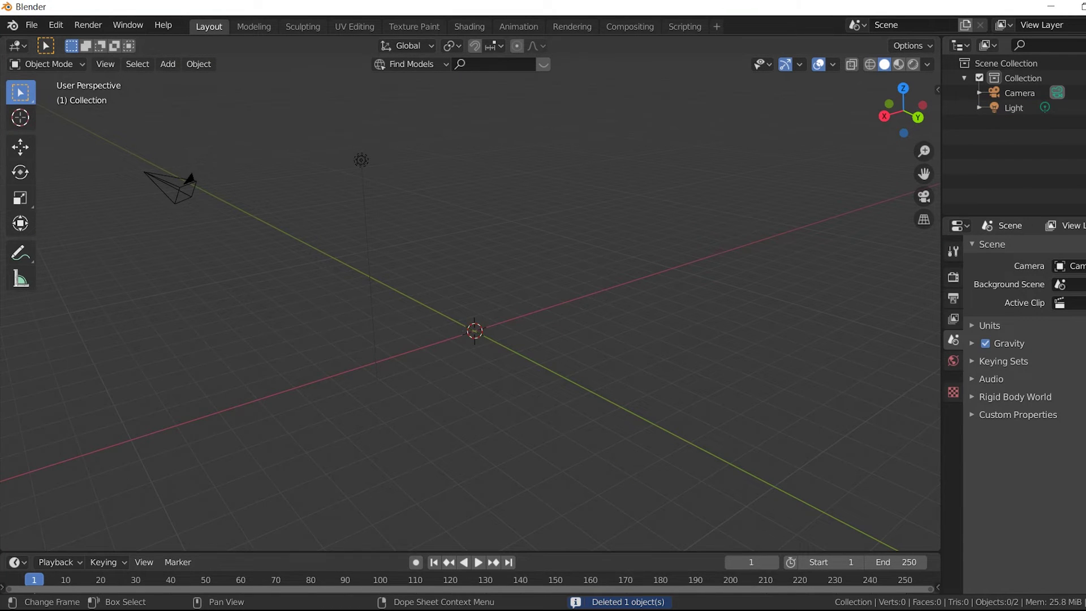
Reveal the downloaded Bugatti EB110 zip in the Downloads folder from Brave's Recent Downloads.
{"action": "left_click", "coordinate": [499, 554]}
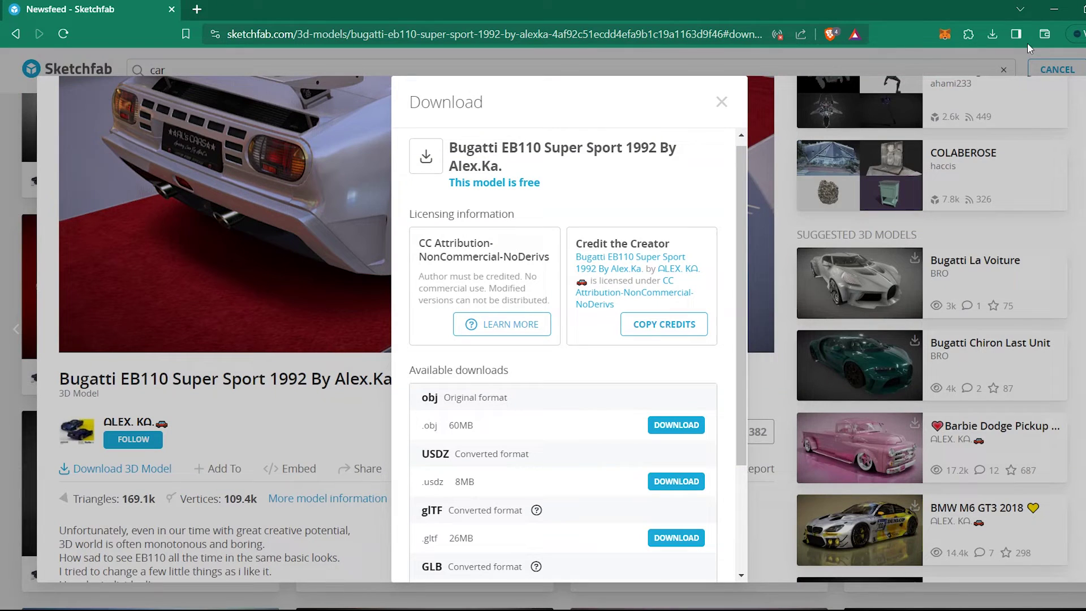
{"action": "left_click", "coordinate": [991, 33]}
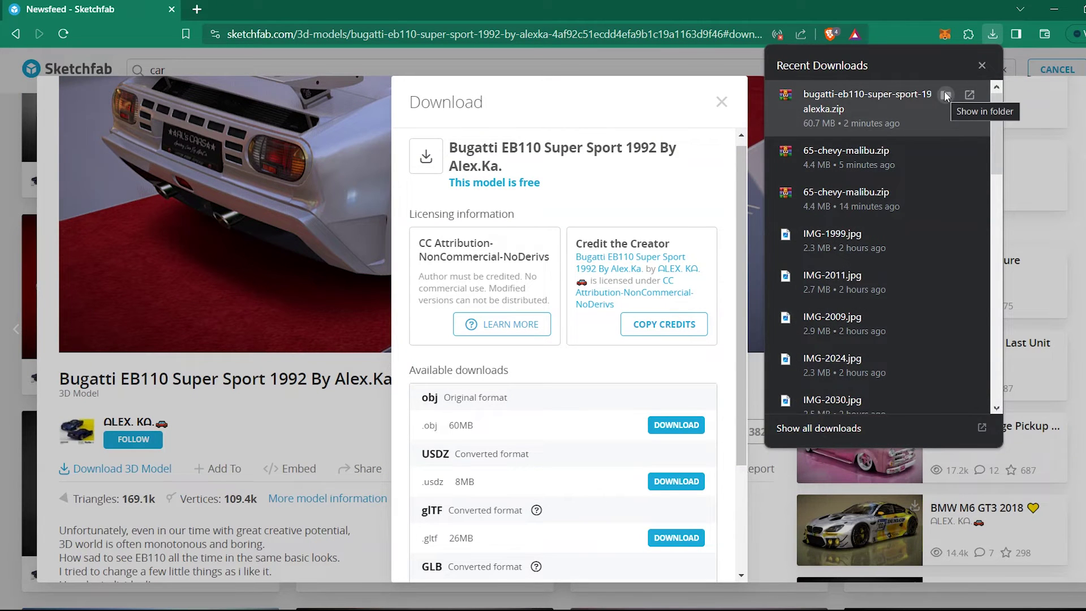
{"action": "left_click", "coordinate": [945, 96]}
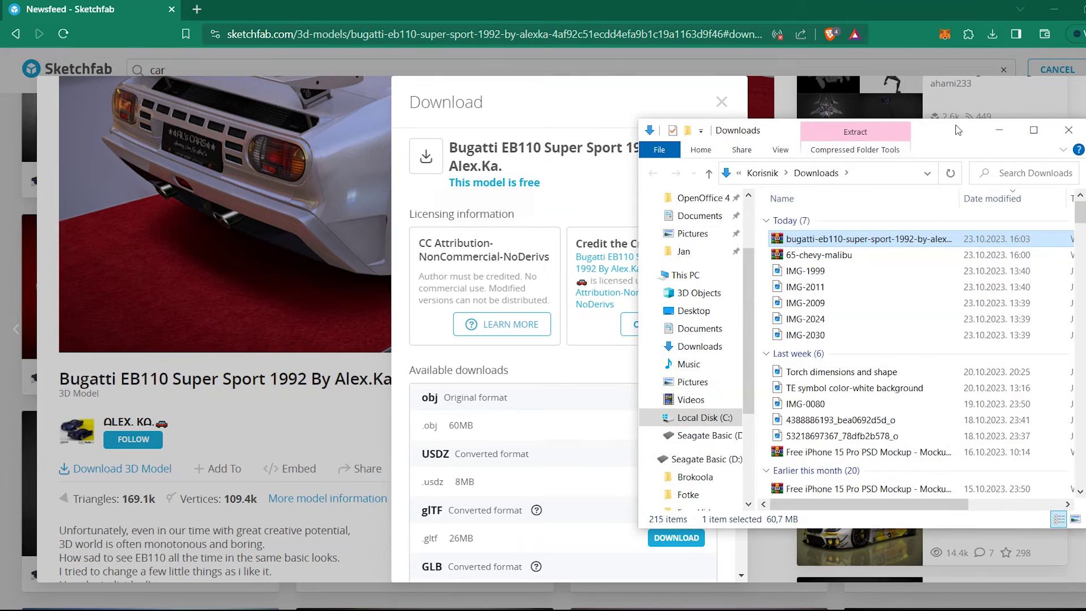
Arrange the Explorer windows and move the Bugatti zip into the sketchfab source folder.
{"action": "left_click_drag", "start_coordinate": [957, 129], "coordinate": [424, 165]}
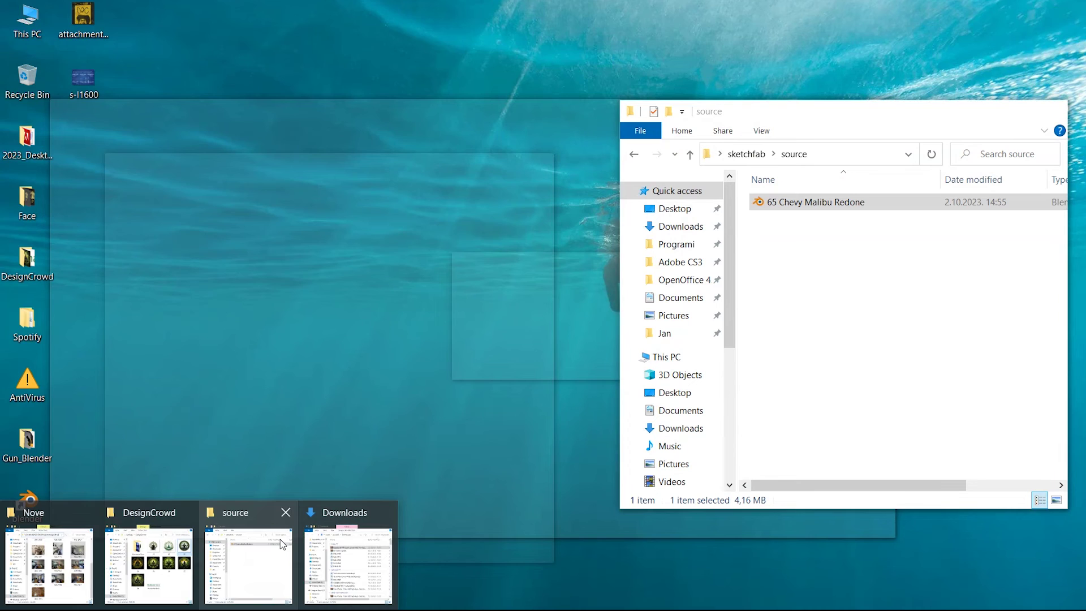
{"action": "left_click", "coordinate": [281, 544]}
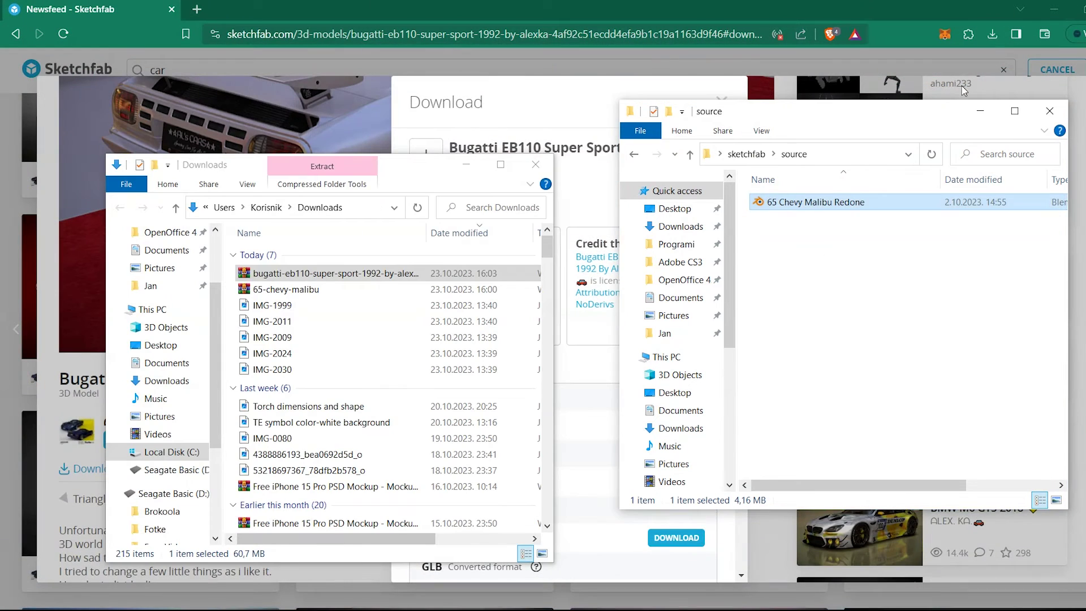
{"action": "left_click_drag", "start_coordinate": [849, 118], "coordinate": [874, 121]}
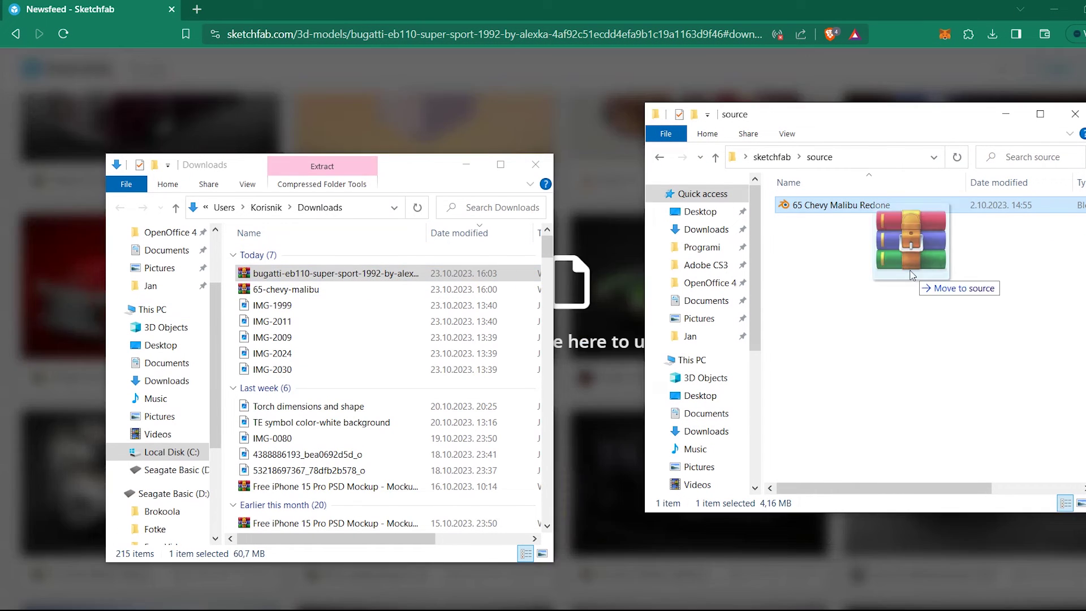
{"action": "left_click_drag", "start_coordinate": [274, 274], "coordinate": [874, 227]}
Create a new folder named Bugatti inside source.
{"action": "right_click", "coordinate": [875, 227]}
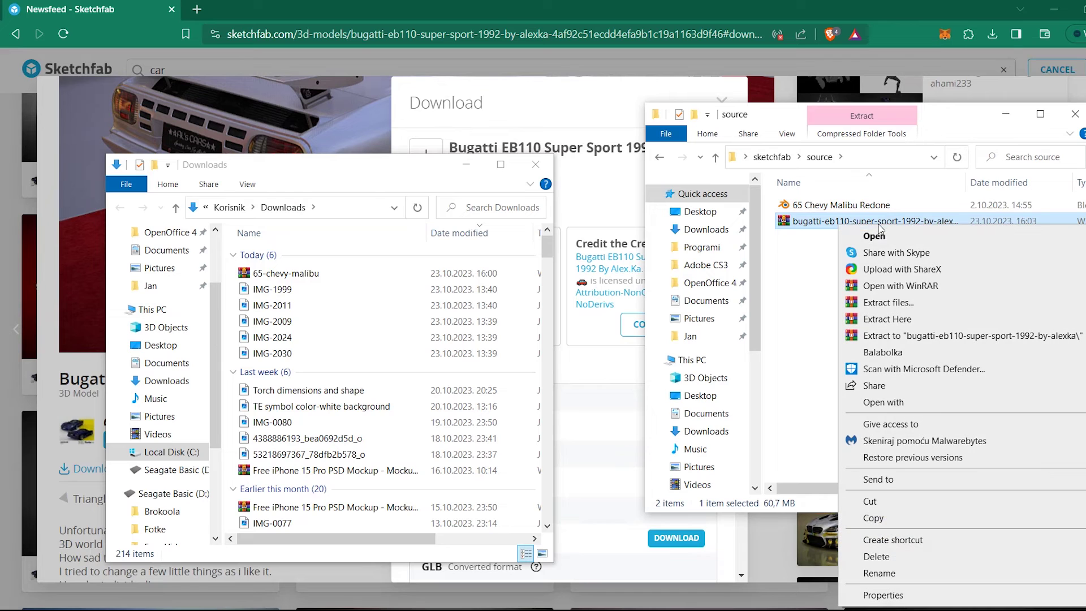
{"action": "left_click", "coordinate": [885, 320]}
{"action": "right_click", "coordinate": [795, 260]}
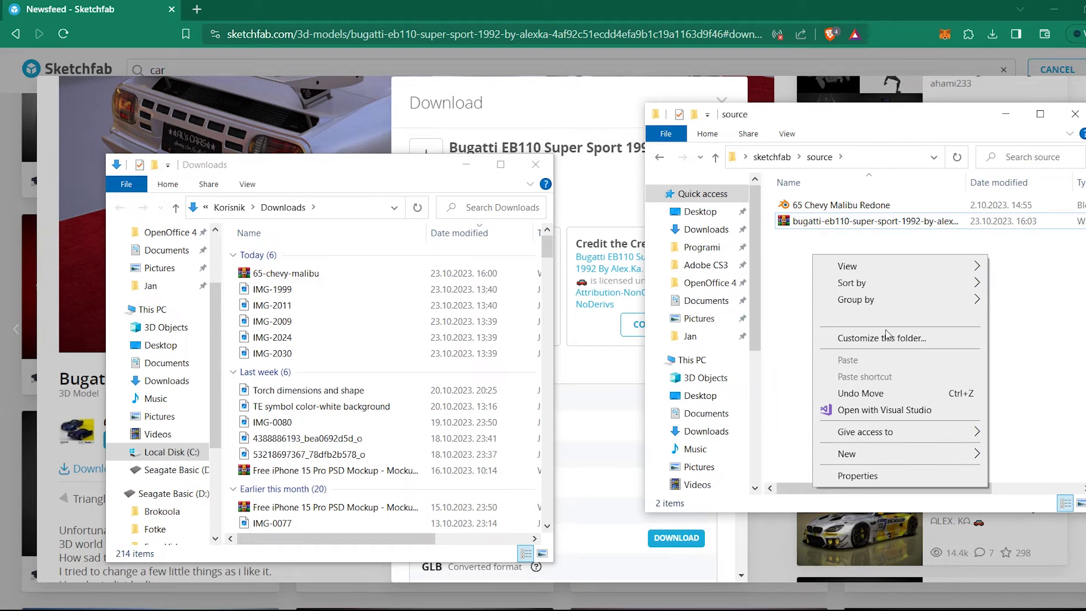
{"action": "left_click", "coordinate": [734, 457]}
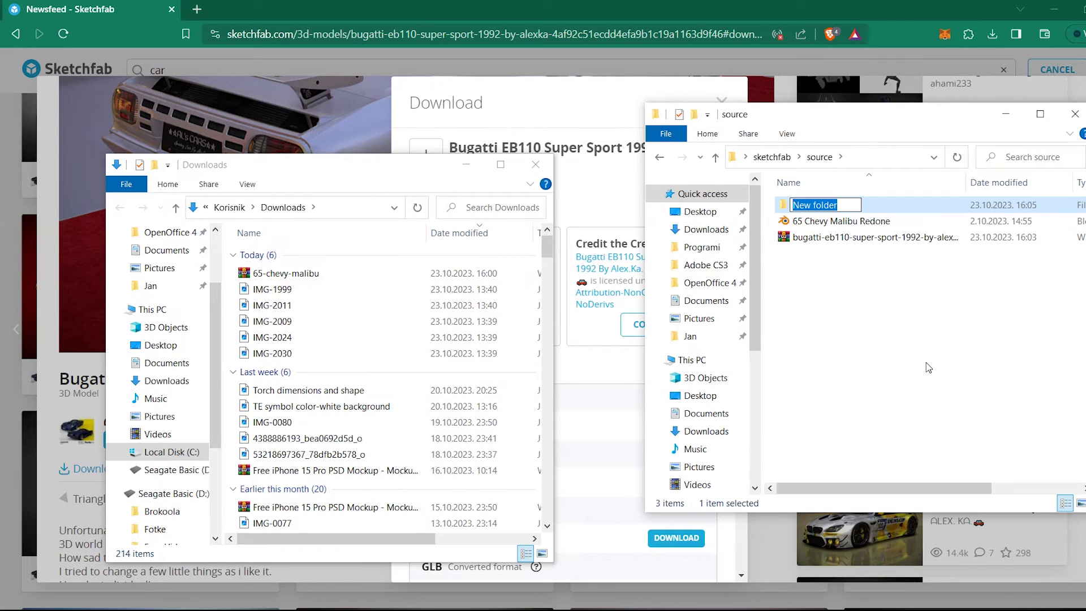
{"action": "type", "text": "Bugatti"}
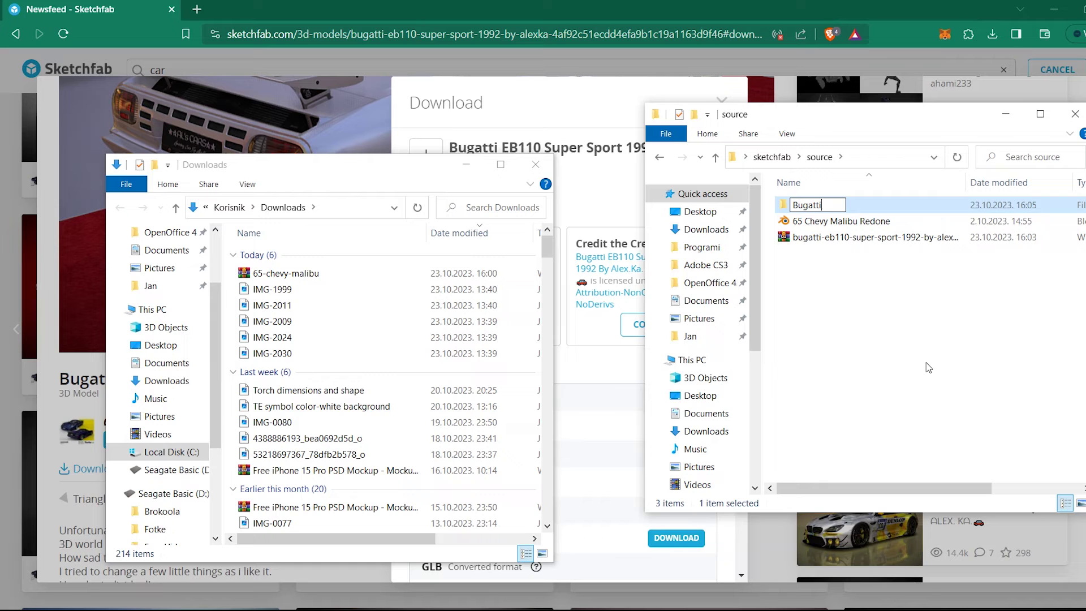
{"action": "key", "text": "Return"}
Move the zip into the Bugatti folder, extract it there, and delete the zip.
{"action": "left_click_drag", "start_coordinate": [865, 238], "coordinate": [816, 209]}
{"action": "double_click", "coordinate": [816, 209]}
{"action": "left_click", "coordinate": [814, 206]}
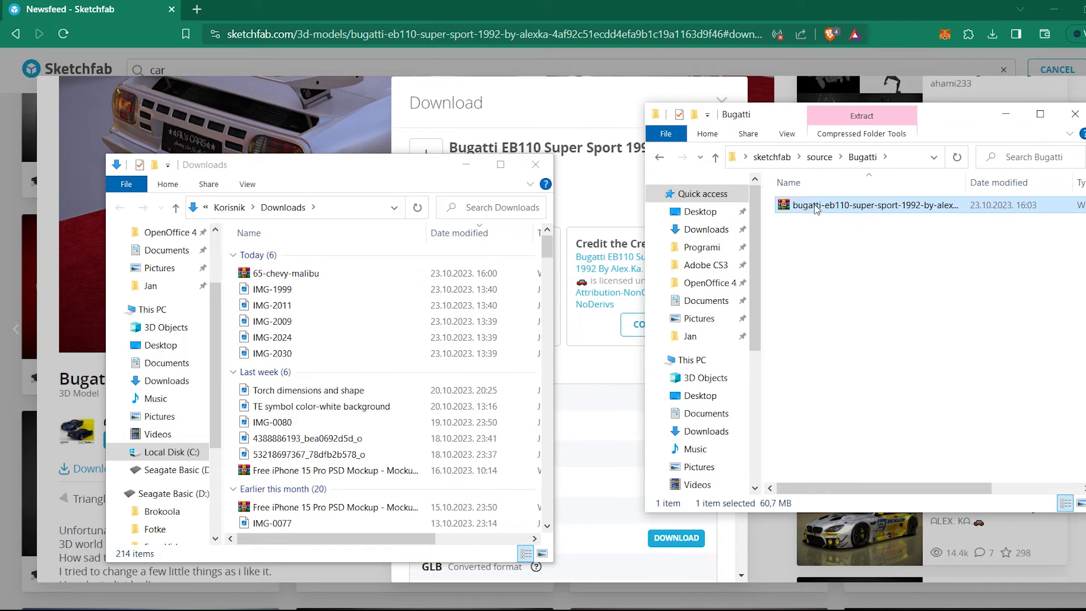
{"action": "right_click", "coordinate": [814, 206]}
{"action": "left_click", "coordinate": [867, 300]}
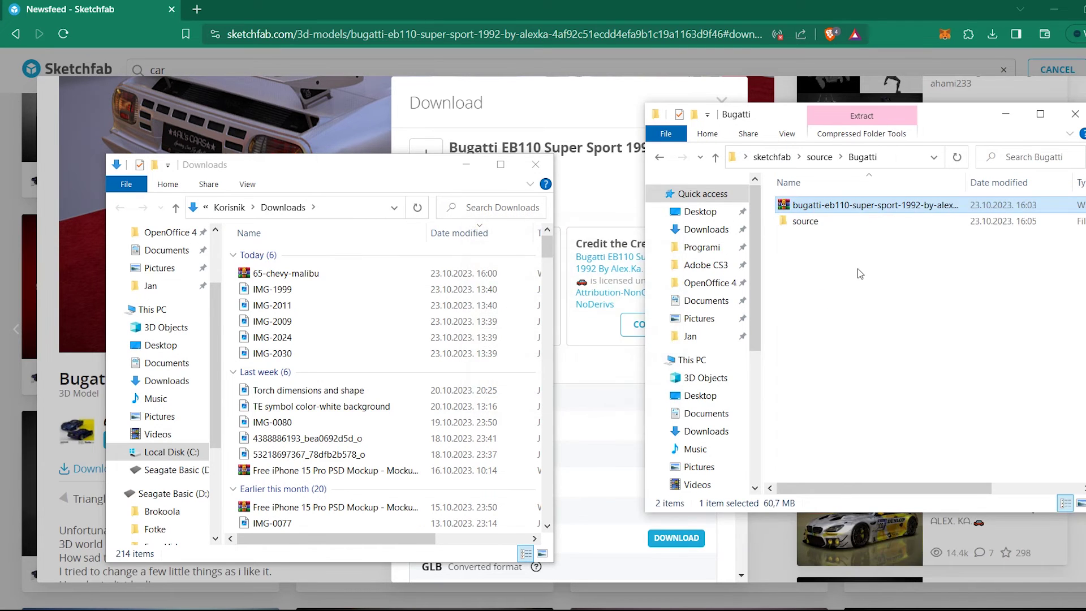
{"action": "left_click", "coordinate": [821, 239]}
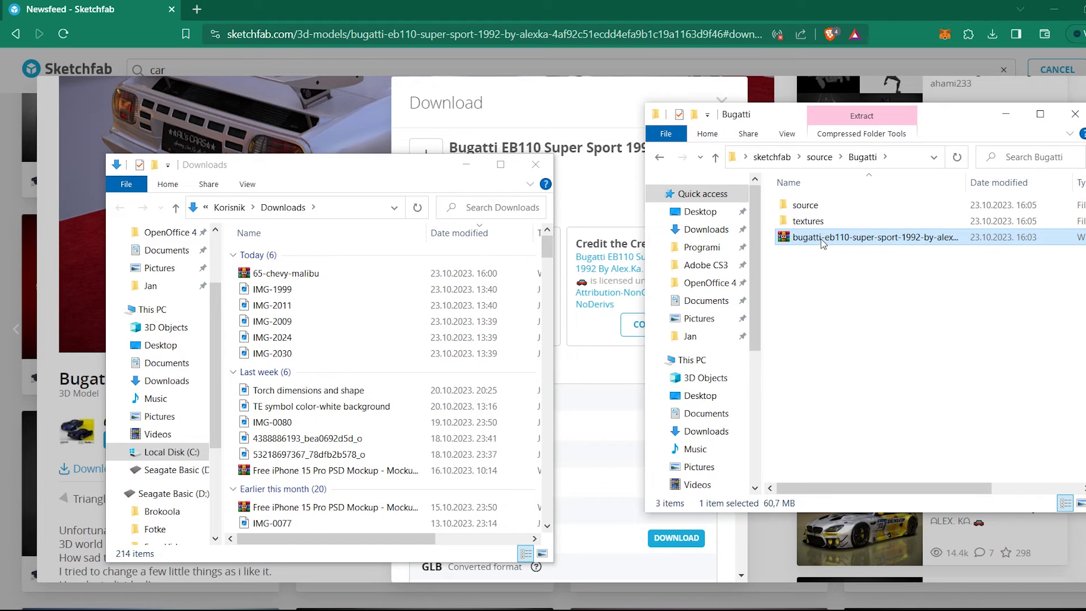
{"action": "key", "text": "Delete"}
In the source folder, extract the Bugatti archive into its own Bugatti folder.
{"action": "double_click", "coordinate": [806, 207]}
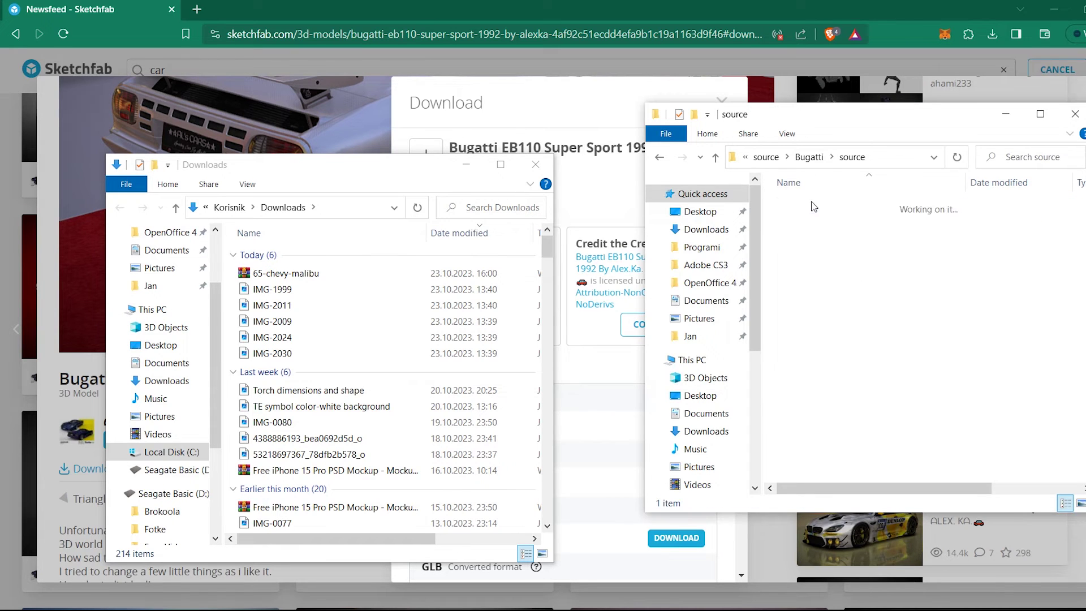
{"action": "left_click", "coordinate": [867, 207]}
{"action": "right_click", "coordinate": [865, 205]}
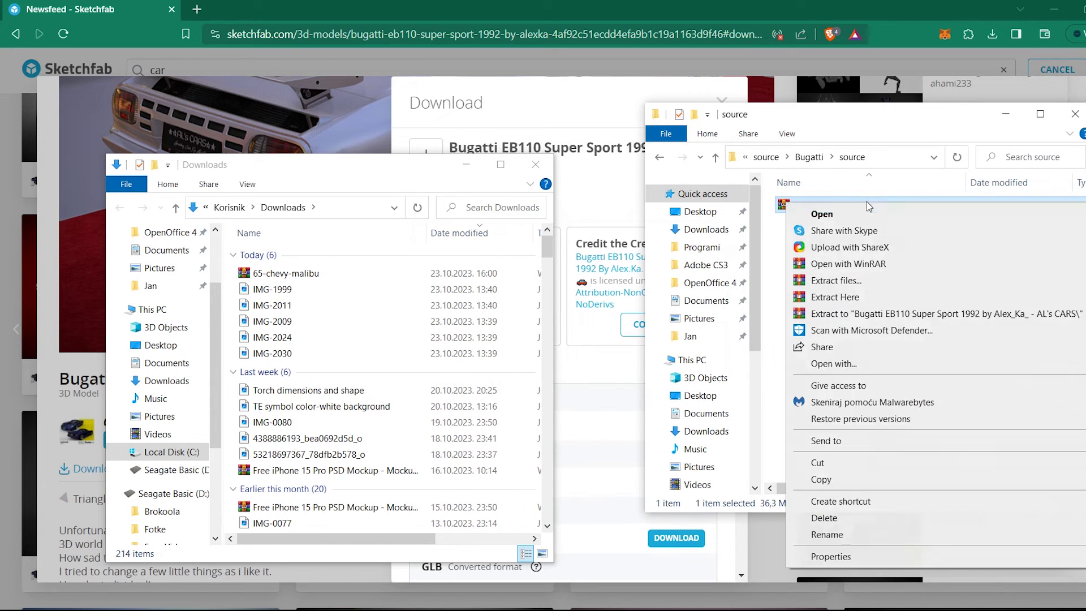
{"action": "left_click", "coordinate": [865, 297]}
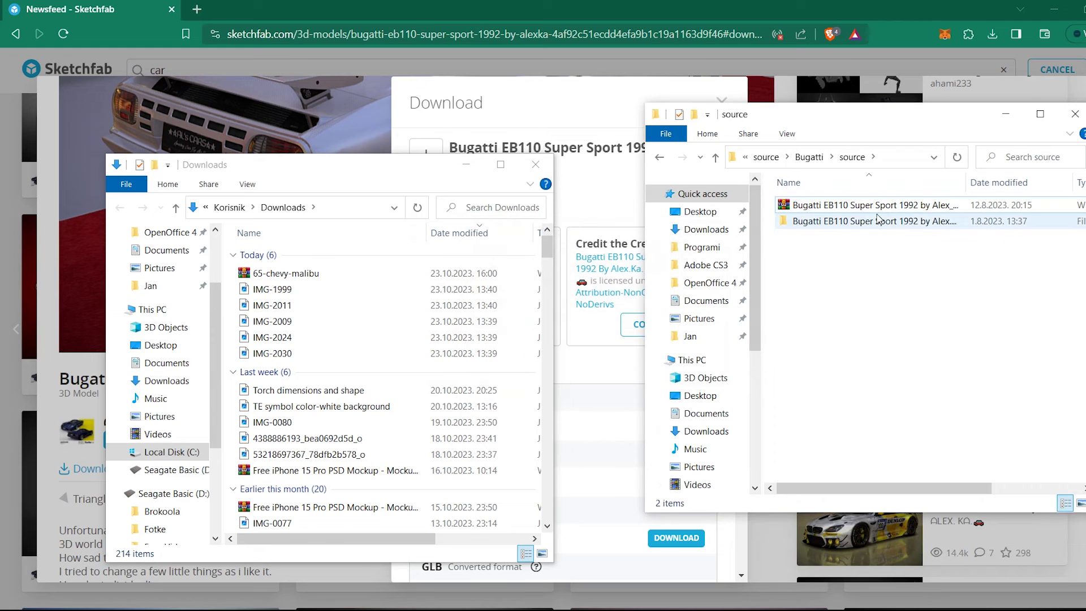
Preview the Bugatti archive in WinRAR, then open the extracted Bugatti folder.
{"action": "double_click", "coordinate": [878, 219]}
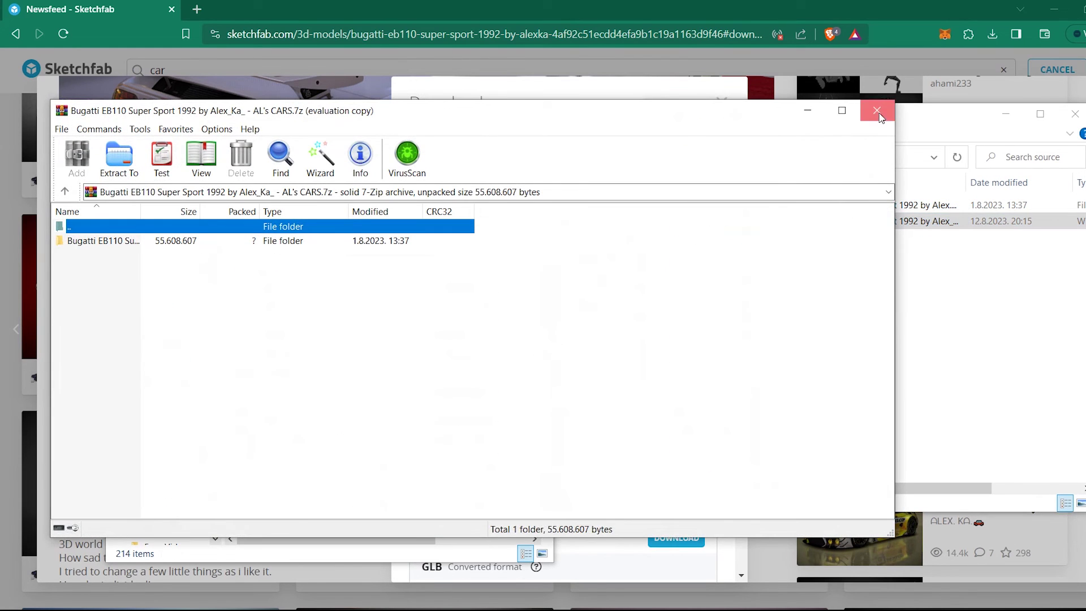
{"action": "left_click", "coordinate": [878, 114]}
{"action": "double_click", "coordinate": [925, 205]}
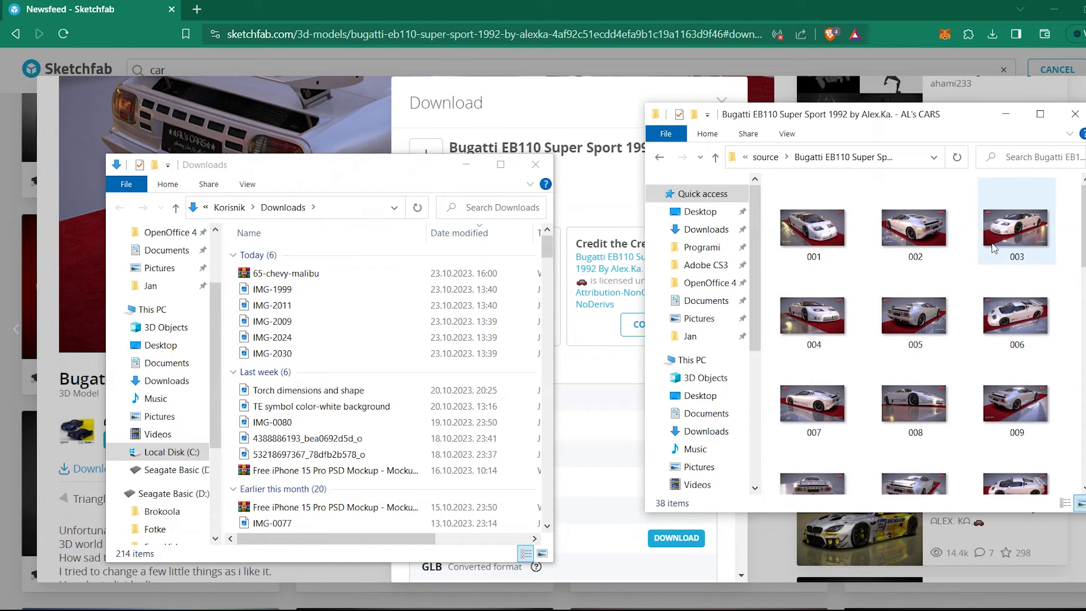
{"action": "scroll", "coordinate": [993, 246], "scroll_direction": "down", "scroll_amount": 5}
{"action": "scroll", "coordinate": [1006, 280], "scroll_direction": "down", "scroll_amount": 3}
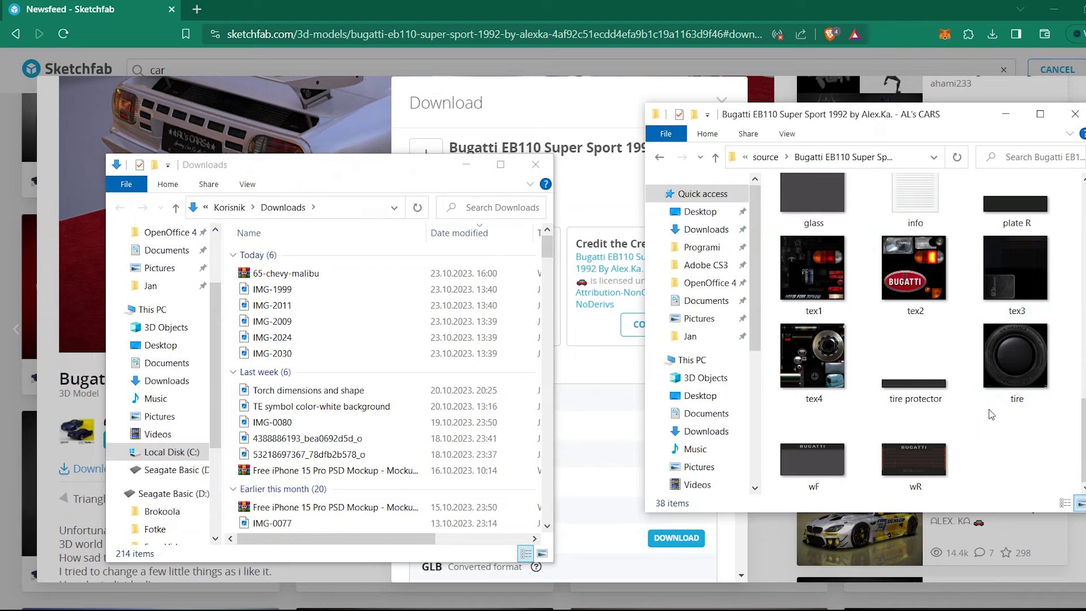
{"action": "scroll", "coordinate": [993, 398], "scroll_direction": "up", "scroll_amount": 1}
{"action": "scroll", "coordinate": [988, 409], "scroll_direction": "up", "scroll_amount": 3}
{"action": "scroll", "coordinate": [989, 410], "scroll_direction": "up", "scroll_amount": 5}
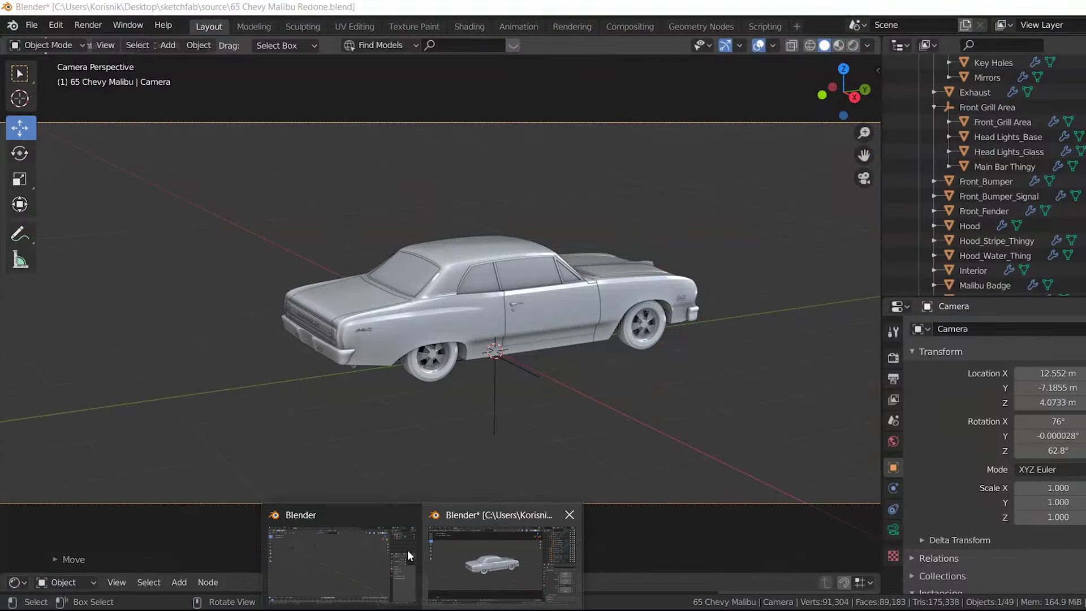
Bring the empty Blender scene forward and go to its File menu for importing.
{"action": "left_click", "coordinate": [400, 551]}
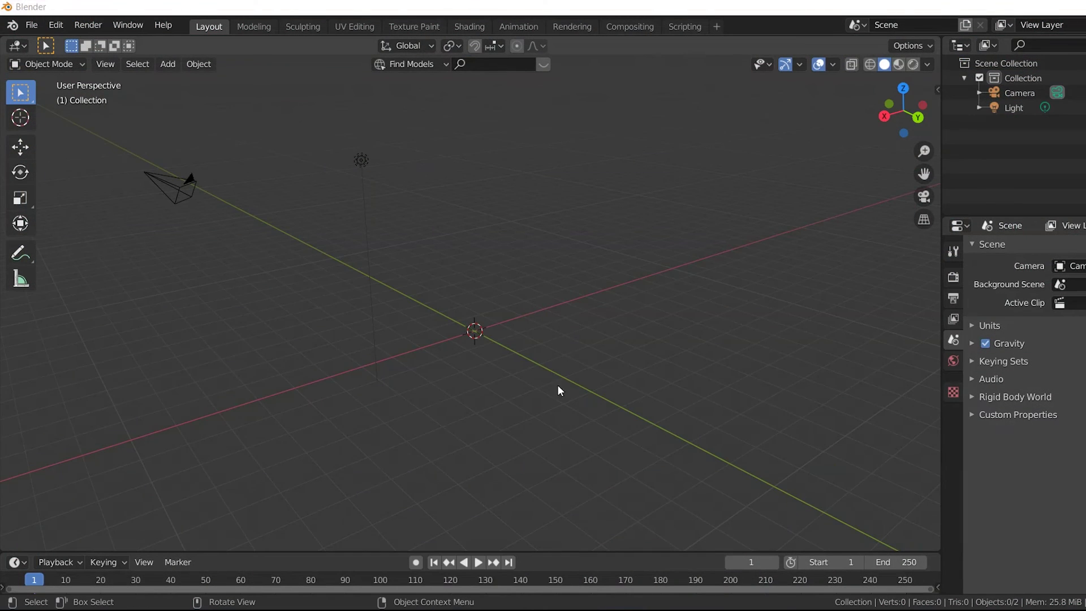
{"action": "left_click", "coordinate": [31, 26]}
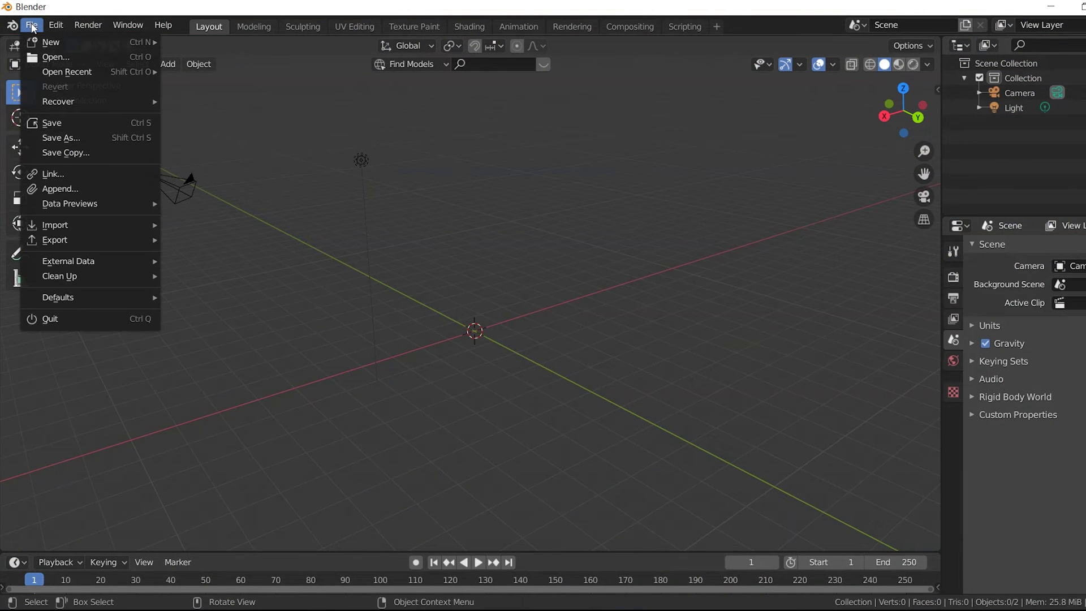
{"action": "mouse_move", "coordinate": [56, 225]}
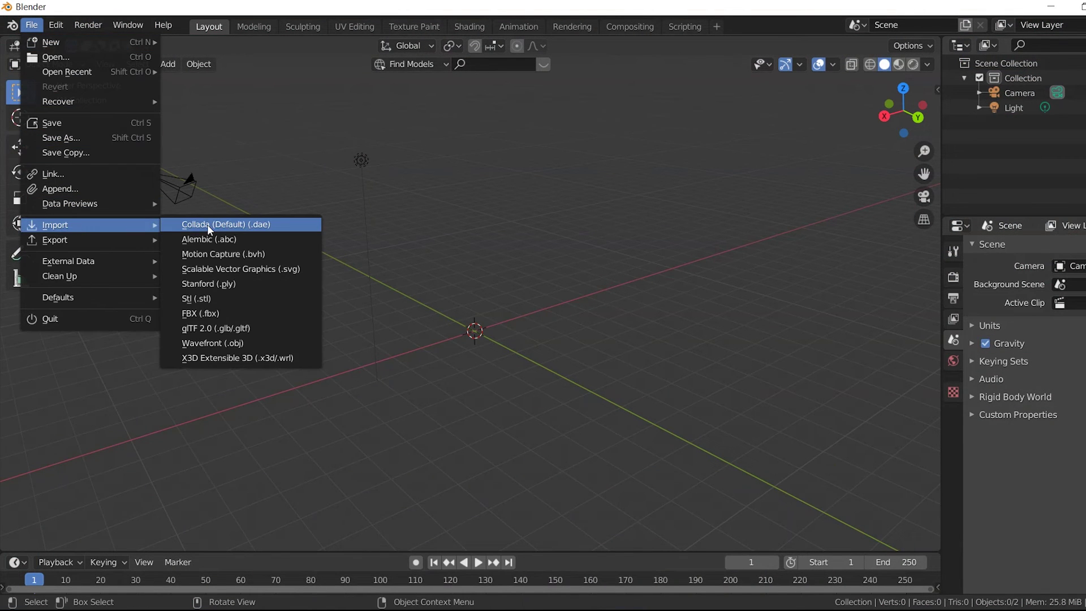
Import the Bugatti EB110 .obj from Desktop > sketchfab > source > Bugatti > source.
{"action": "left_click", "coordinate": [244, 342]}
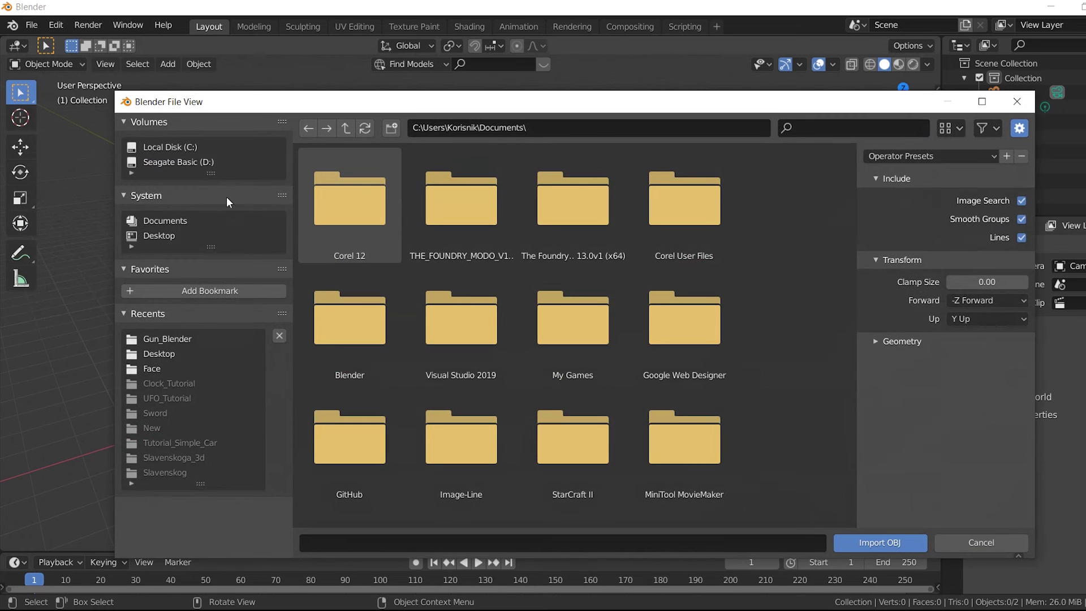
{"action": "left_click", "coordinate": [159, 237]}
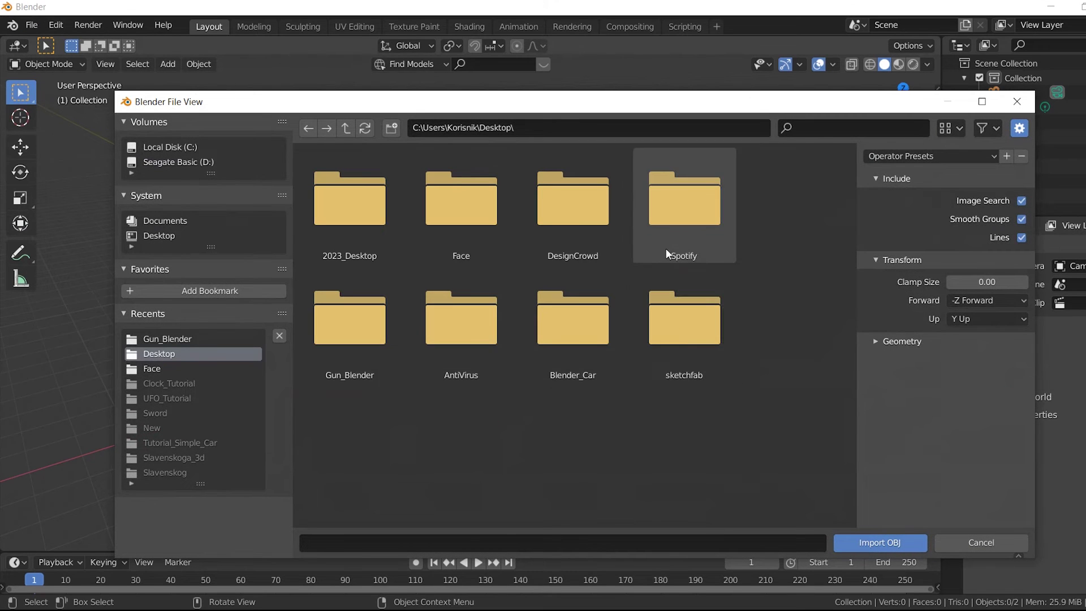
{"action": "left_click", "coordinate": [678, 318]}
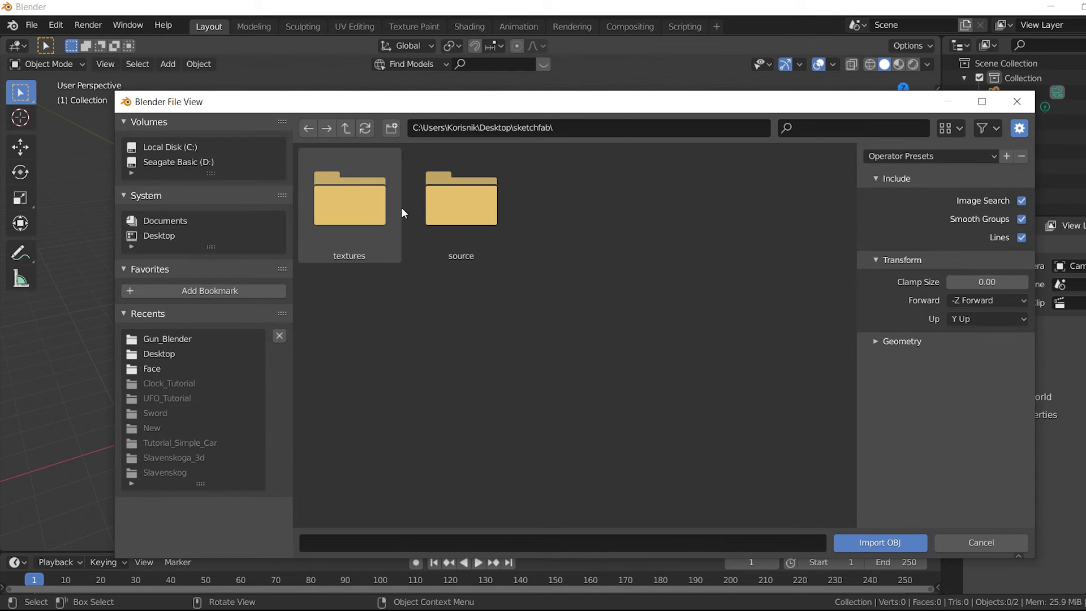
{"action": "double_click", "coordinate": [464, 208]}
{"action": "double_click", "coordinate": [378, 209]}
{"action": "double_click", "coordinate": [473, 214]}
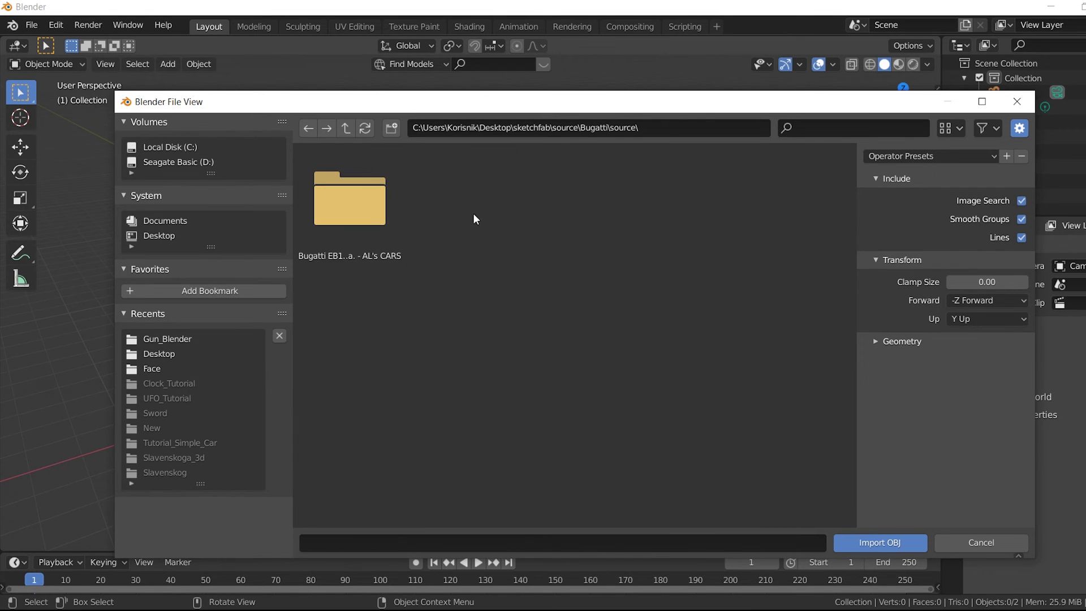
{"action": "double_click", "coordinate": [367, 223]}
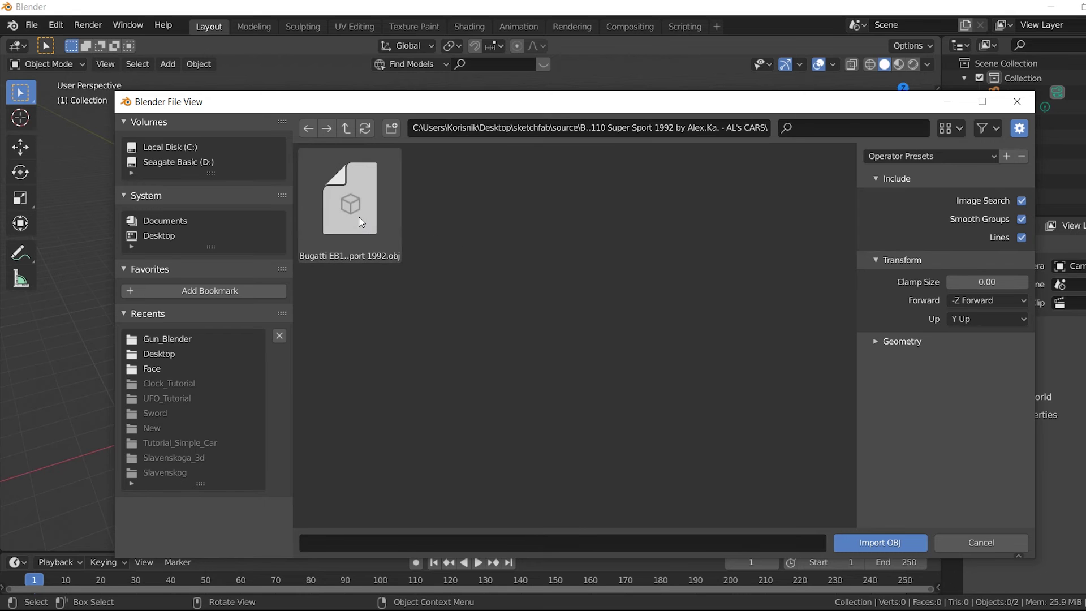
{"action": "double_click", "coordinate": [360, 222]}
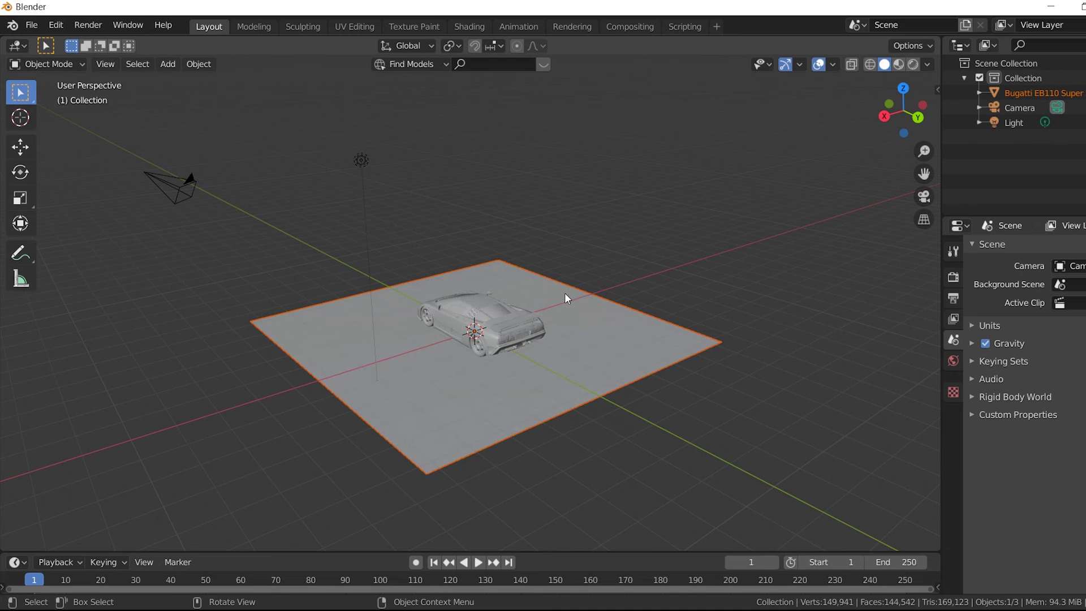
{"action": "scroll", "coordinate": [564, 292], "scroll_direction": "up", "scroll_amount": 2}
{"action": "scroll", "coordinate": [497, 279], "scroll_direction": "up", "scroll_amount": 2}
Orbit to the grey car's front and render the frame with F12.
{"action": "mouse_move", "coordinate": [496, 273]}
{"action": "middle_mouse_down"}
{"action": "mouse_move", "coordinate": [544, 257]}
{"action": "mouse_move", "coordinate": [497, 249]}
{"action": "mouse_move", "coordinate": [509, 245]}
{"action": "mouse_move", "coordinate": [649, 269]}
{"action": "mouse_move", "coordinate": [697, 262]}
{"action": "mouse_move", "coordinate": [634, 265]}
{"action": "middle_mouse_up"}
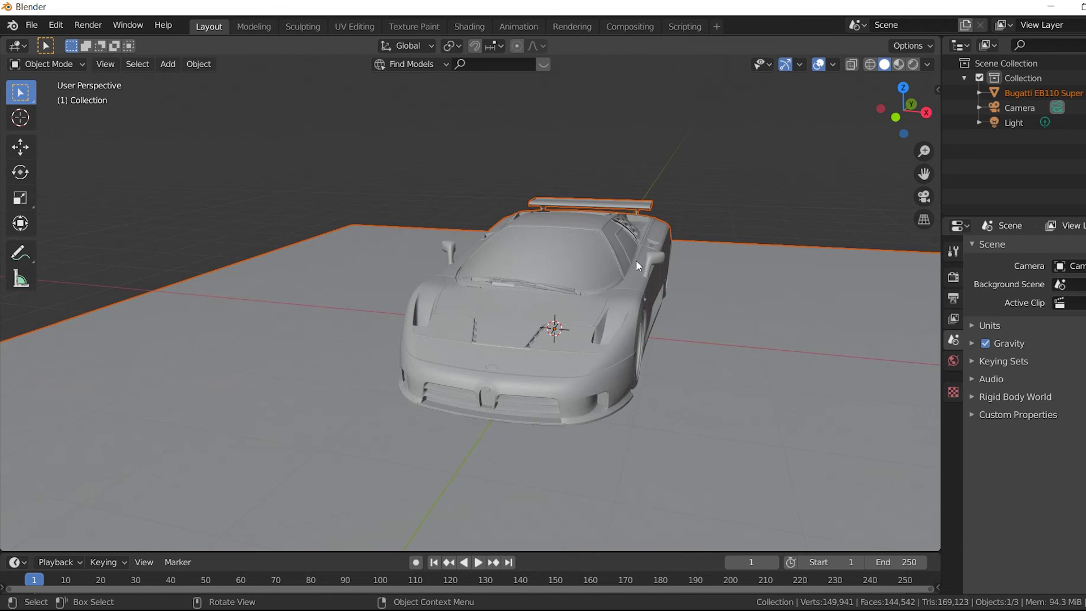
{"action": "key", "text": "F12"}
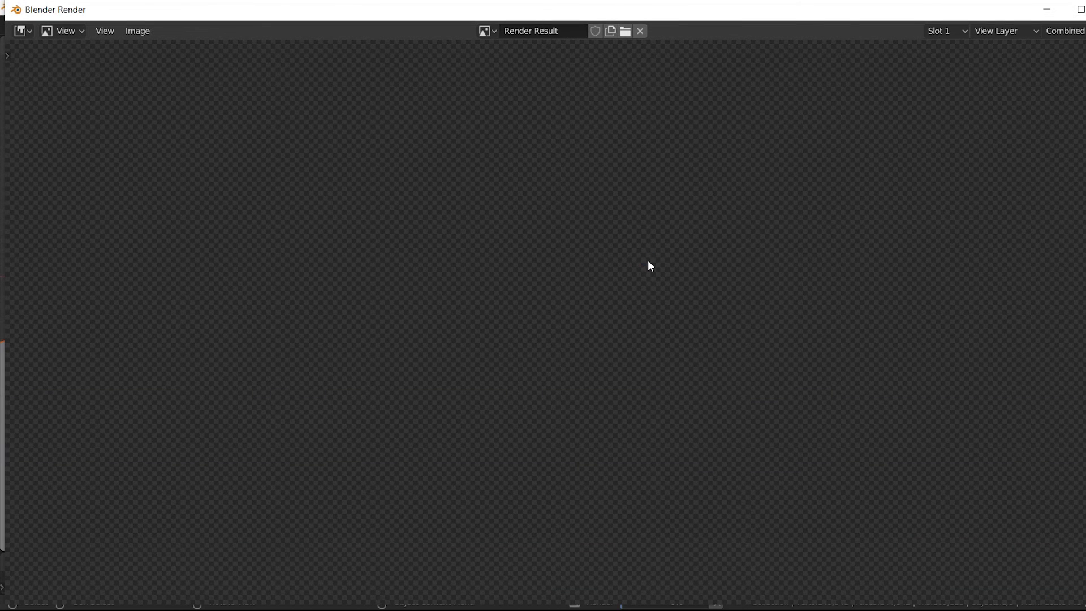
{"action": "scroll", "coordinate": [647, 261], "scroll_direction": "down", "scroll_amount": 4}
{"action": "scroll", "coordinate": [641, 249], "scroll_direction": "up", "scroll_amount": 2}
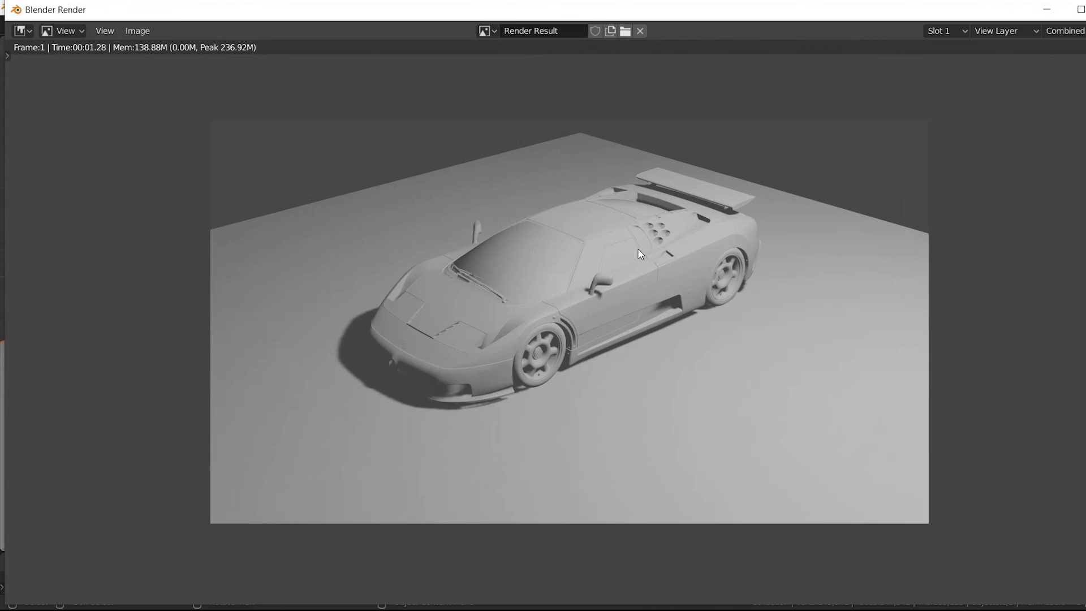
{"action": "scroll", "coordinate": [639, 248], "scroll_direction": "up", "scroll_amount": 2}
{"action": "scroll", "coordinate": [600, 253], "scroll_direction": "down", "scroll_amount": 2}
{"action": "scroll", "coordinate": [600, 254], "scroll_direction": "up", "scroll_amount": 1}
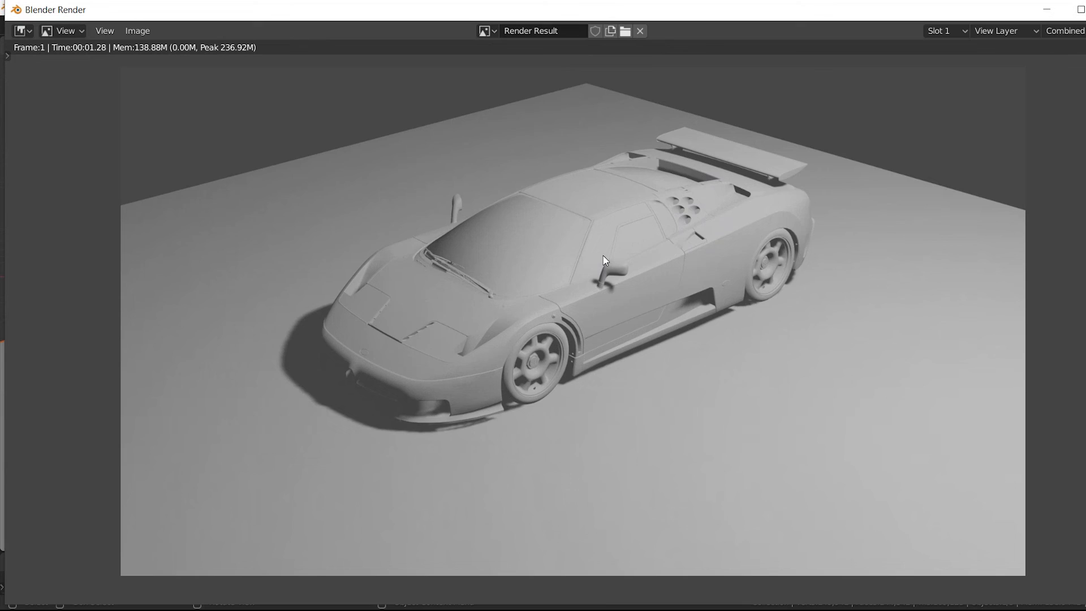
{"action": "scroll", "coordinate": [605, 260], "scroll_direction": "down", "scroll_amount": 3}
{"action": "scroll", "coordinate": [603, 266], "scroll_direction": "up", "scroll_amount": 2}
{"action": "scroll", "coordinate": [612, 269], "scroll_direction": "up", "scroll_amount": 1}
Dismiss the render, select the Bugatti, and orbit to view its side and front.
{"action": "key", "text": "Escape"}
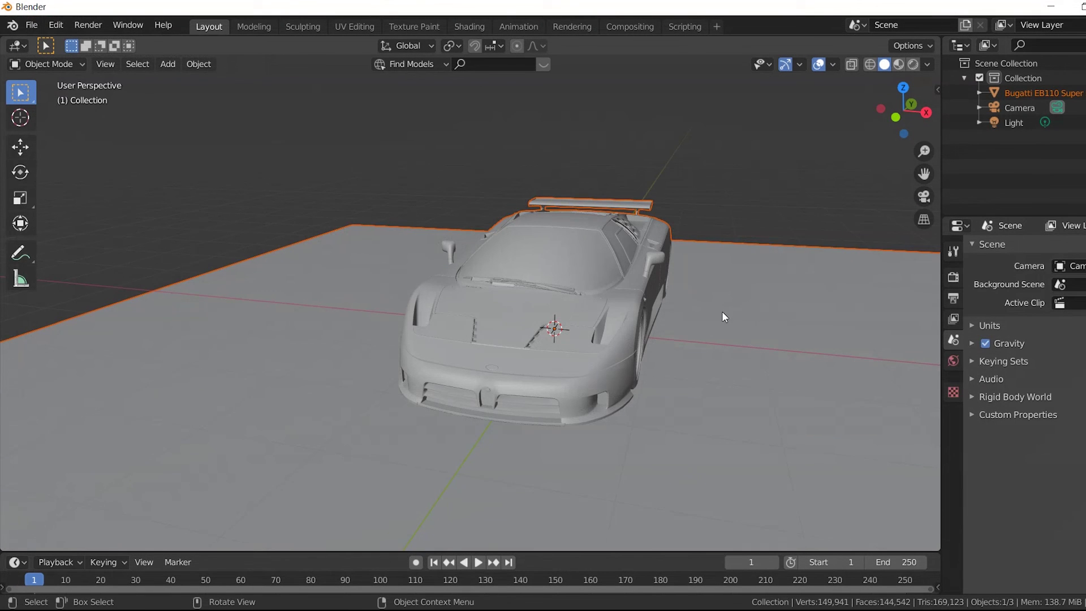
{"action": "left_click", "coordinate": [714, 306]}
{"action": "middle_click_drag", "start_coordinate": [713, 306], "coordinate": [660, 298]}
{"action": "middle_click_drag", "start_coordinate": [778, 280], "coordinate": [704, 273]}
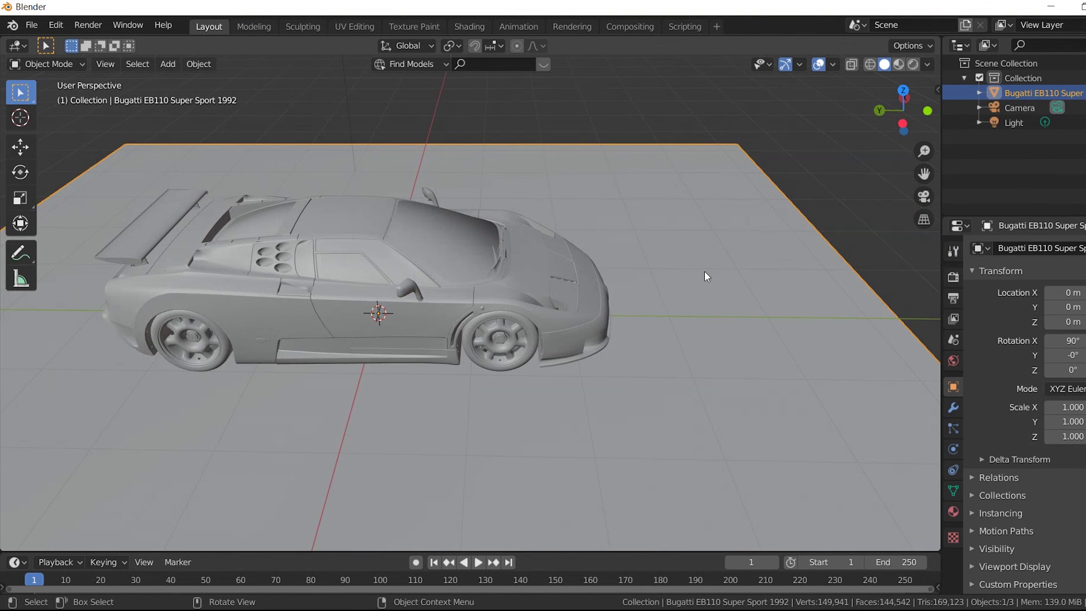
{"action": "middle_click_drag", "start_coordinate": [705, 271], "coordinate": [674, 259]}
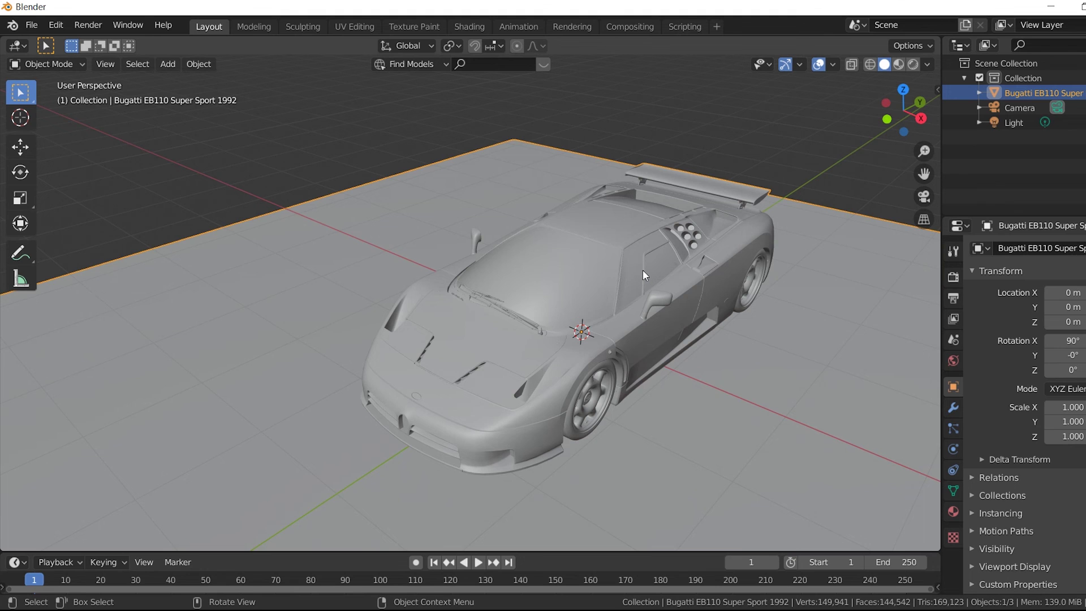
{"action": "scroll", "coordinate": [642, 273], "scroll_direction": "down", "scroll_amount": 6}
{"action": "scroll", "coordinate": [634, 272], "scroll_direction": "up", "scroll_amount": 5}
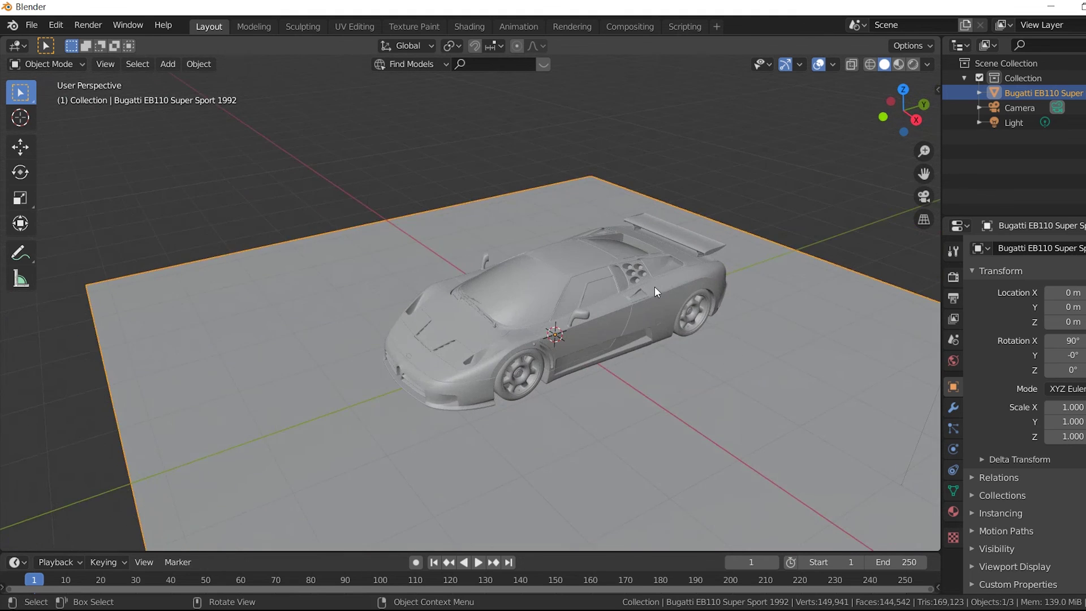